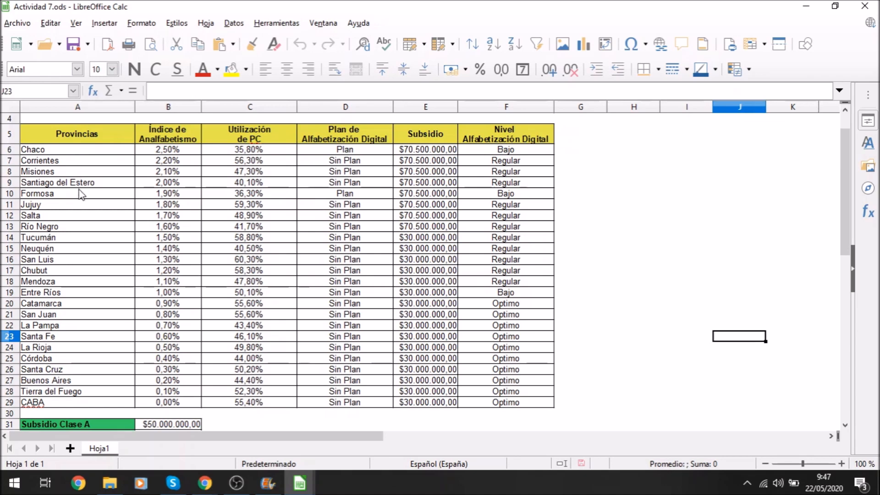
# Select the Provincias and Utilización de PC columns together, headers included, as ranges A5:A29 and C5:C29
pyautogui.click(90, 138)
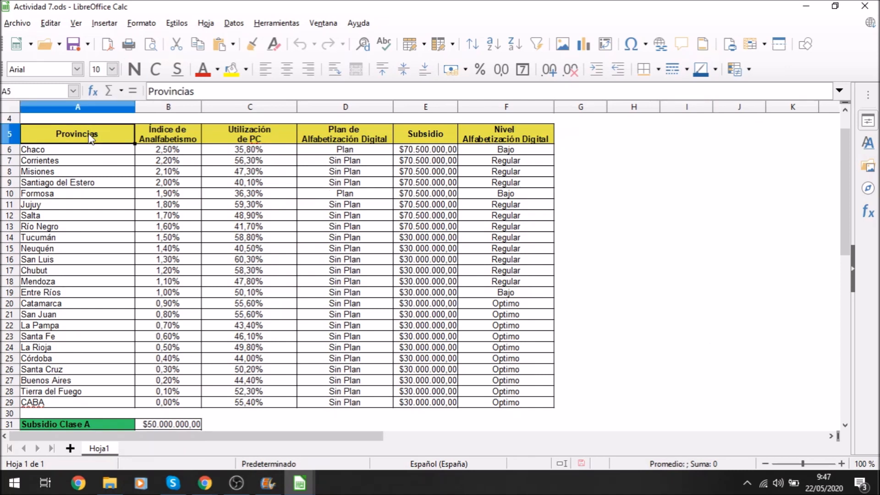
pyautogui.moveTo(92, 159); pyautogui.dragTo(87, 402)
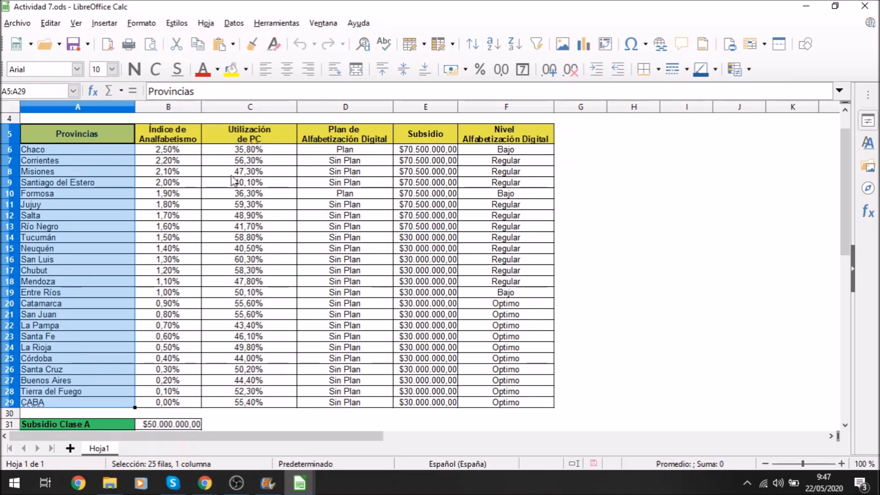
pyautogui.click(228, 143)
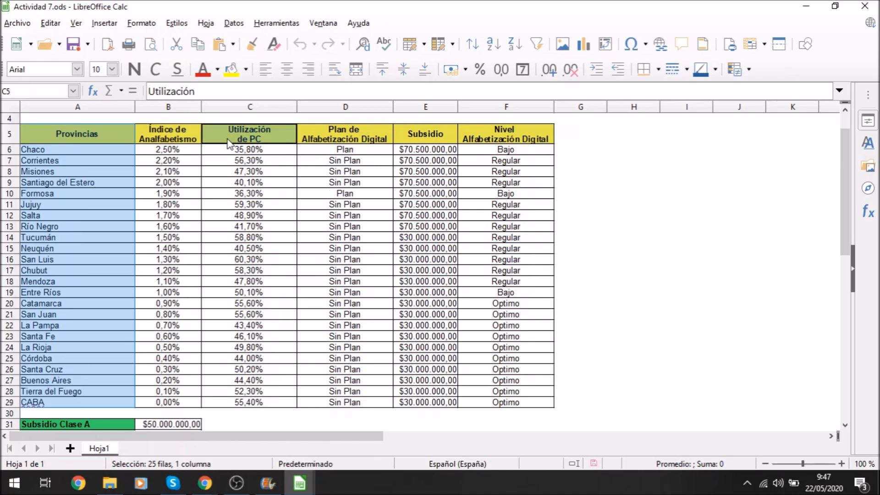
pyautogui.keyDown('ctrl'); pyautogui.click(279, 139); pyautogui.keyUp('ctrl')
pyautogui.keyDown('ctrl'); pyautogui.click(275, 142); pyautogui.keyUp('ctrl')
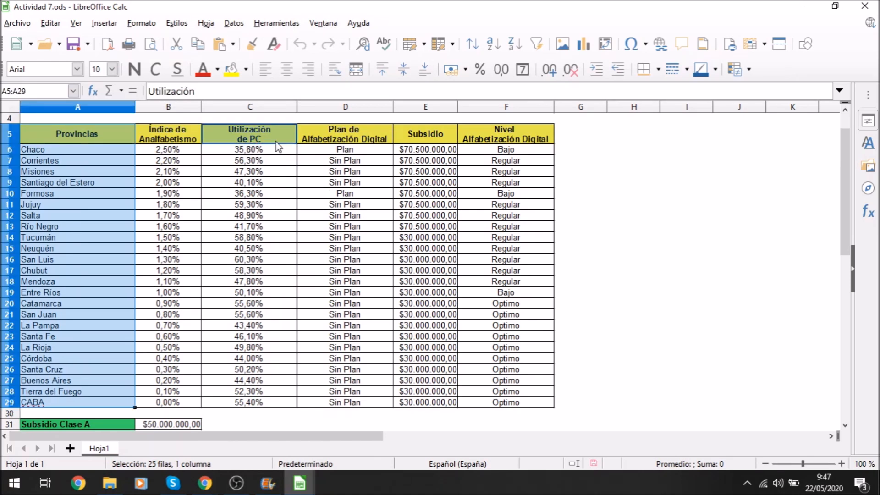
pyautogui.keyDown('ctrl'); pyautogui.click(275, 142); pyautogui.keyUp('ctrl')
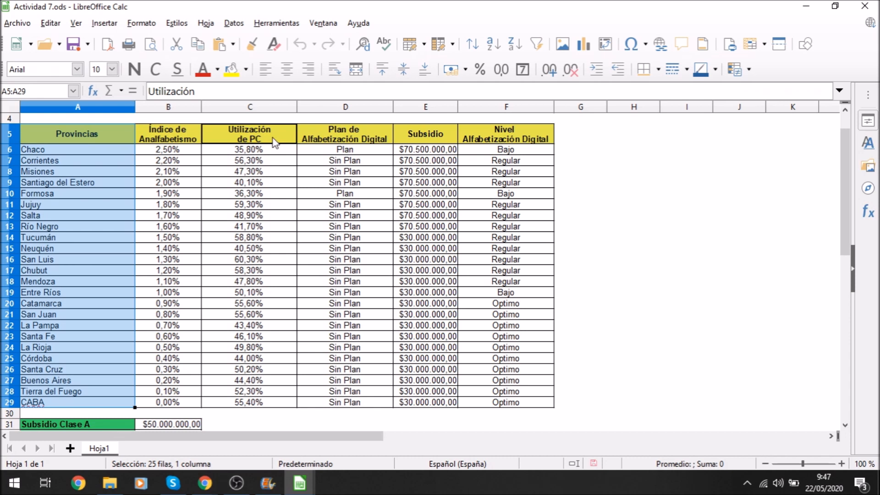
pyautogui.moveTo(275, 142); pyautogui.dragTo(258, 407)
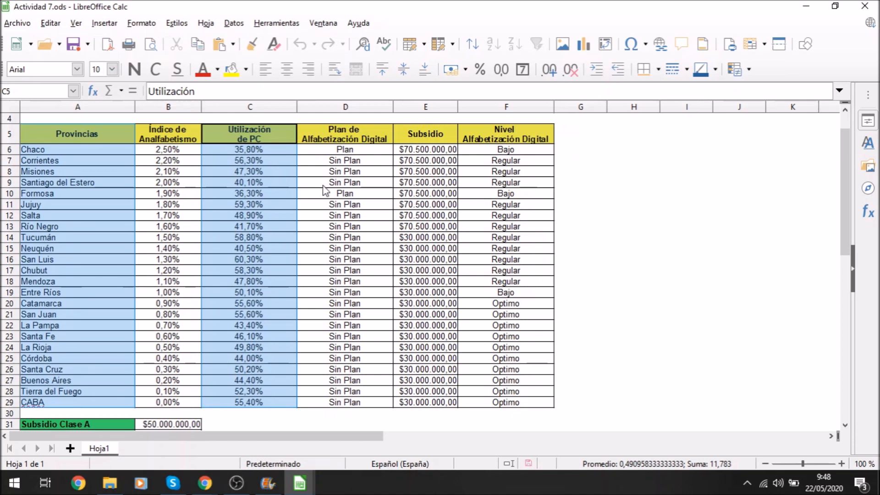
# Start a chart from the selected ranges and move the chart wizard to examine the column chart preview
pyautogui.click(584, 44)
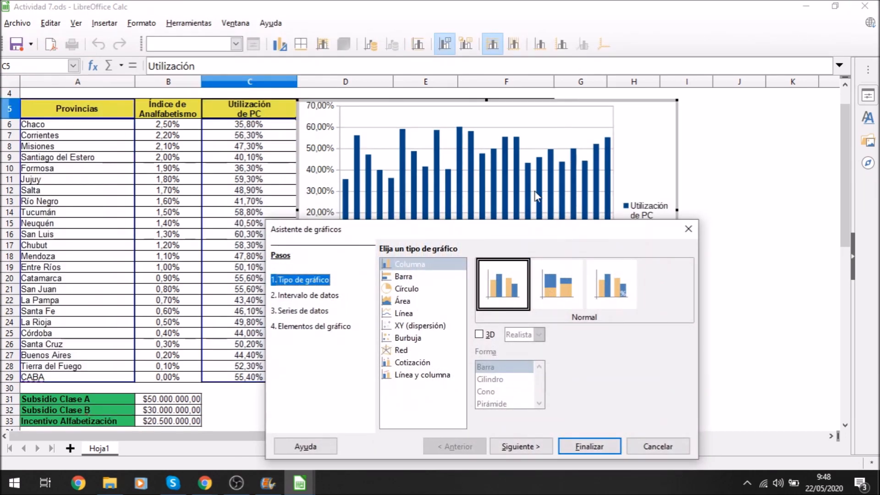
pyautogui.moveTo(518, 233); pyautogui.dragTo(524, 339)
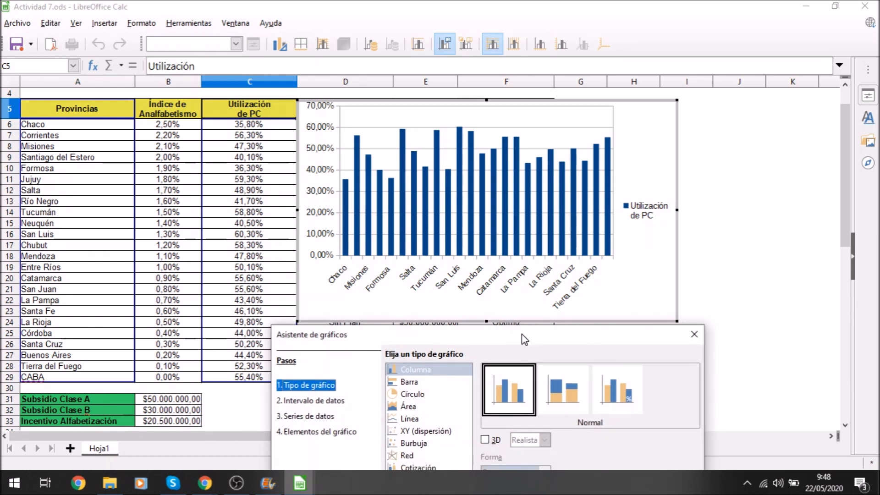
pyautogui.moveTo(525, 340); pyautogui.dragTo(525, 336)
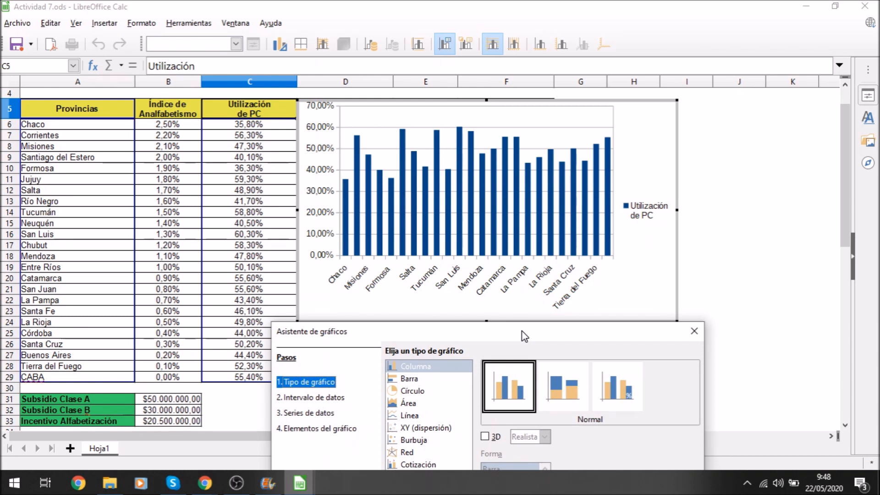
pyautogui.moveTo(521, 332); pyautogui.dragTo(522, 331)
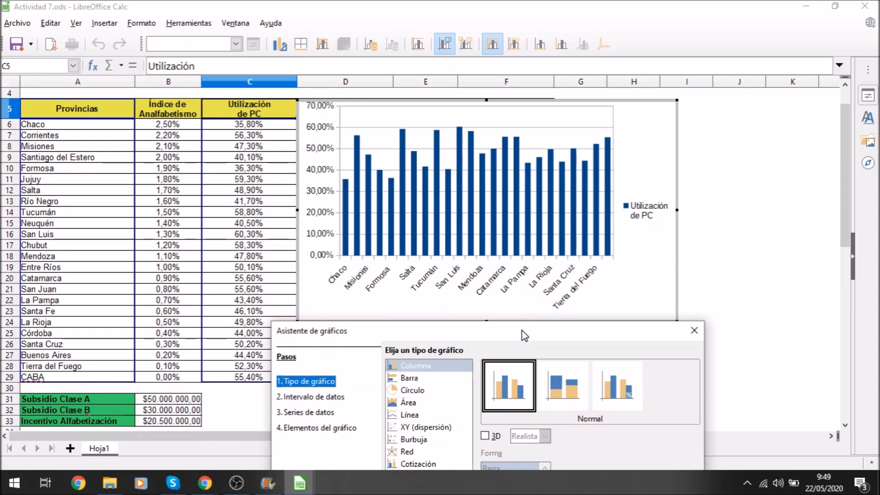
pyautogui.moveTo(525, 336); pyautogui.dragTo(578, 206)
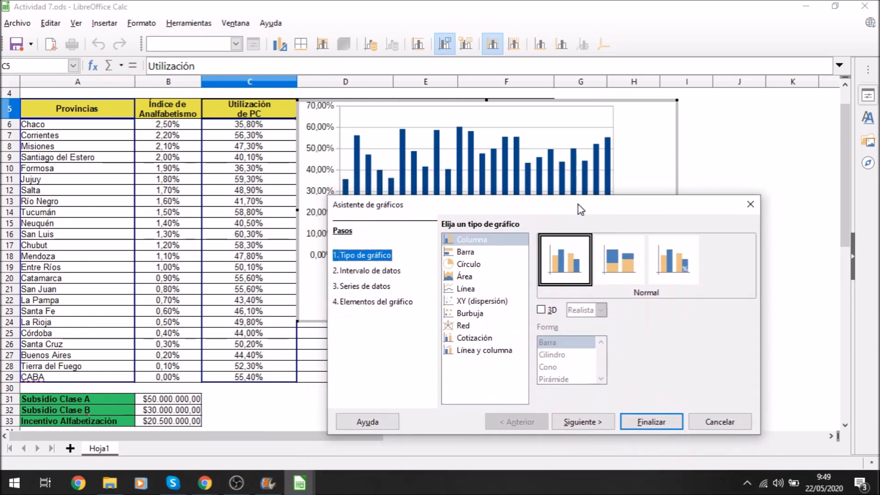
# Set the chart type to Barra, Normal variant, in 3D, and continue to the data range settings
pyautogui.click(486, 253)
pyautogui.click(478, 244)
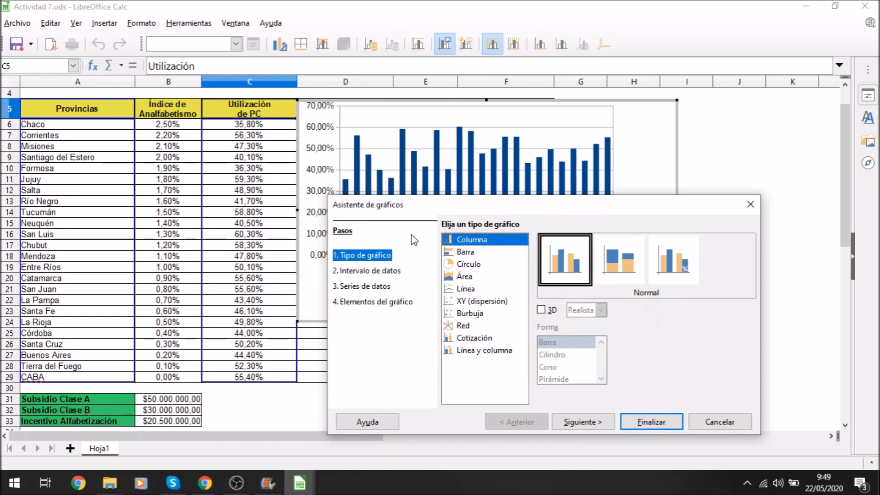
pyautogui.click(467, 257)
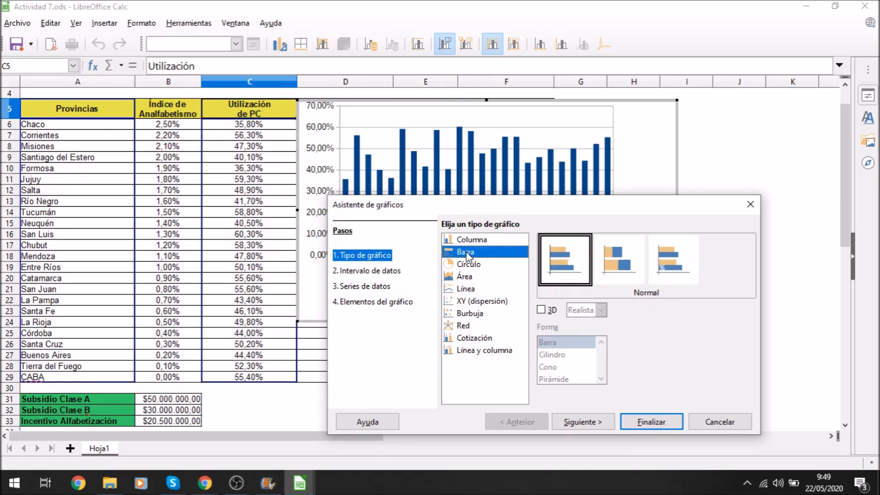
pyautogui.moveTo(524, 211); pyautogui.dragTo(507, 194)
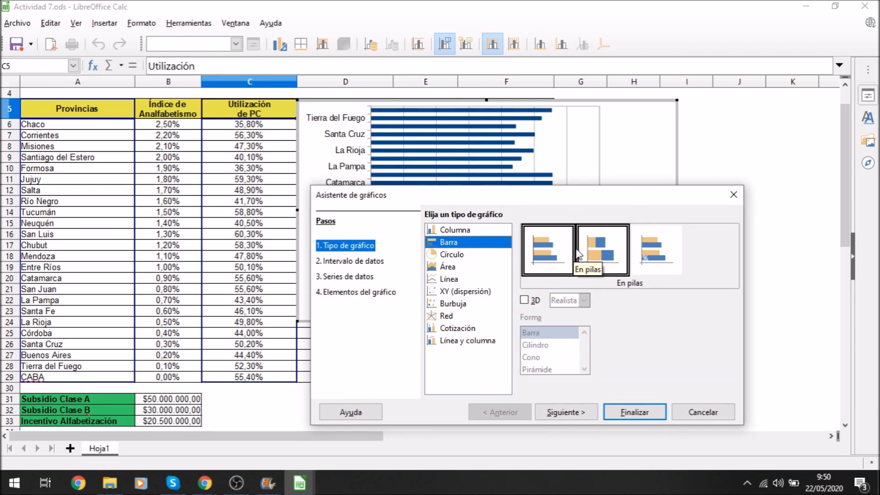
pyautogui.click(524, 300)
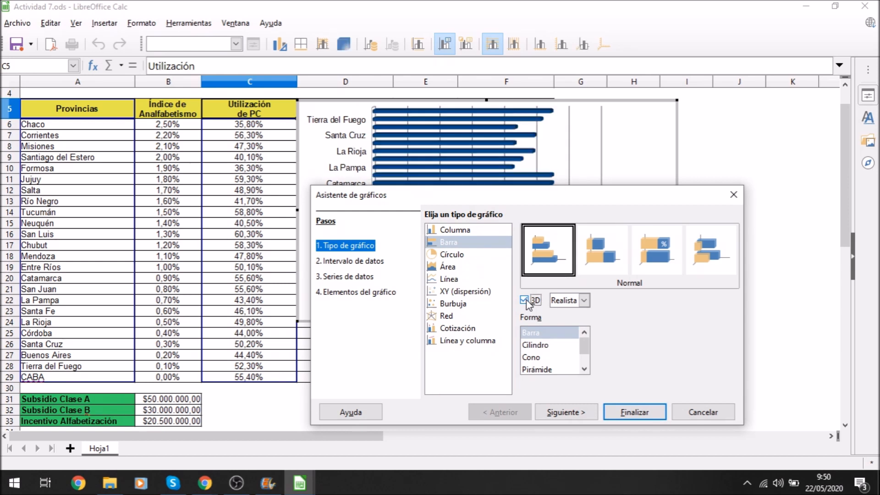
pyautogui.moveTo(559, 195)
pyautogui.mouseDown()
pyautogui.moveTo(560, 254)
pyautogui.moveTo(553, 201)
pyautogui.mouseUp()
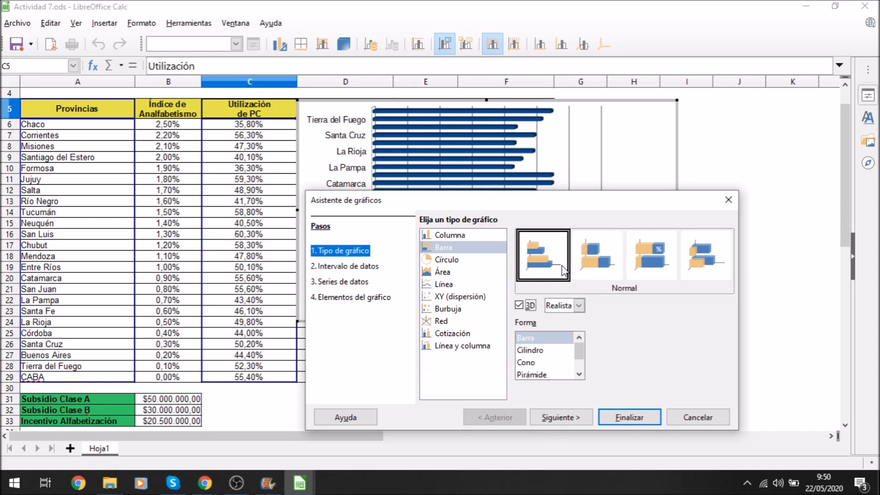
pyautogui.moveTo(578, 207); pyautogui.dragTo(578, 168)
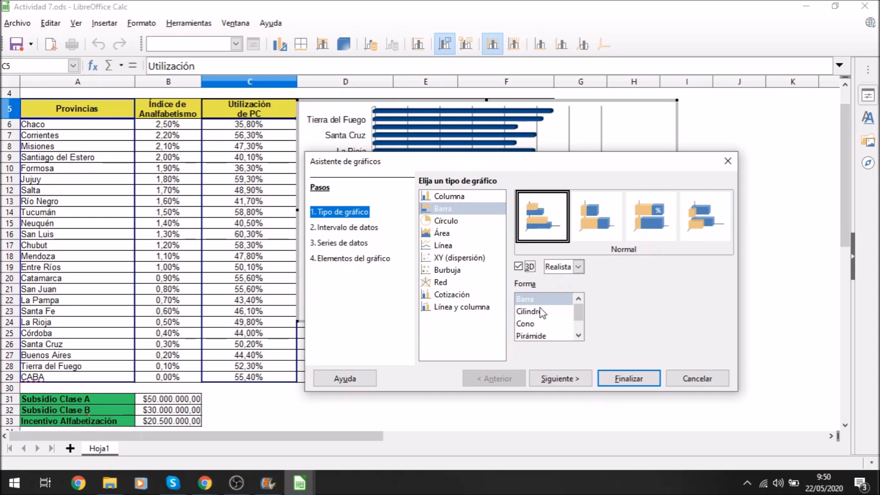
pyautogui.scroll(-1, 542, 312)
pyautogui.scroll(1, 543, 312)
pyautogui.click(562, 381)
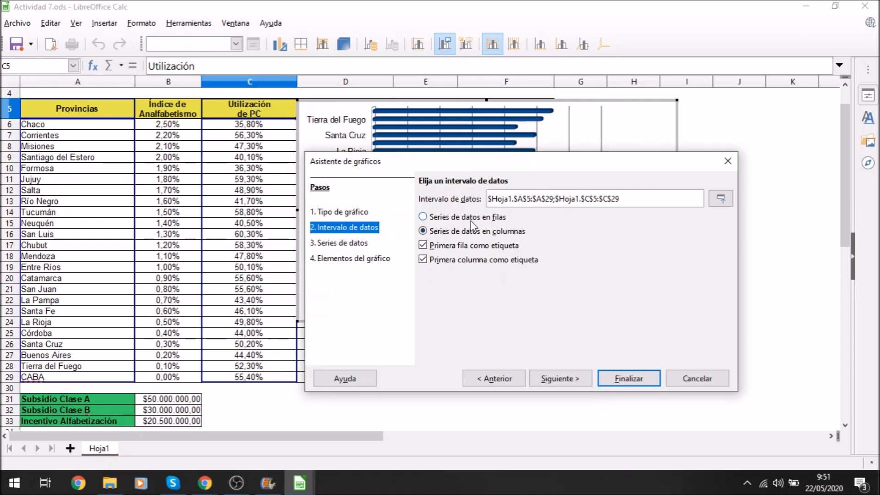
# Try plotting the data series in rows, compare the preview, and return the series to columns
pyautogui.moveTo(469, 165); pyautogui.dragTo(465, 247)
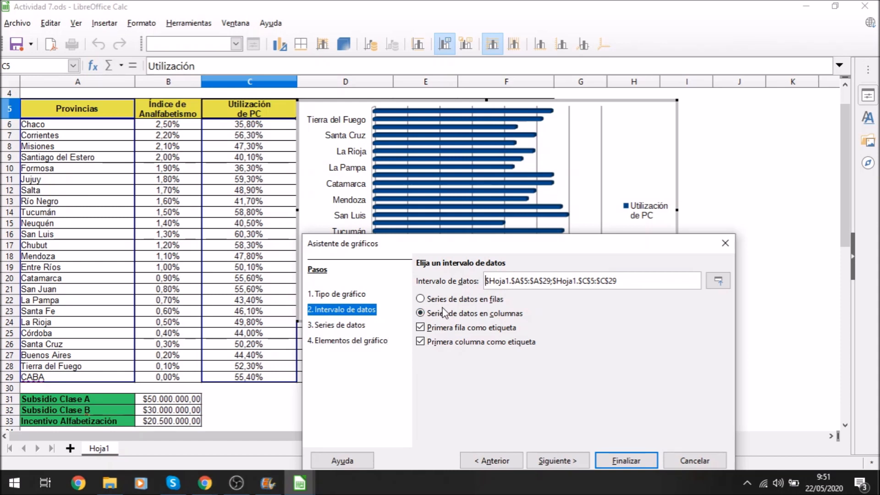
pyautogui.click(420, 299)
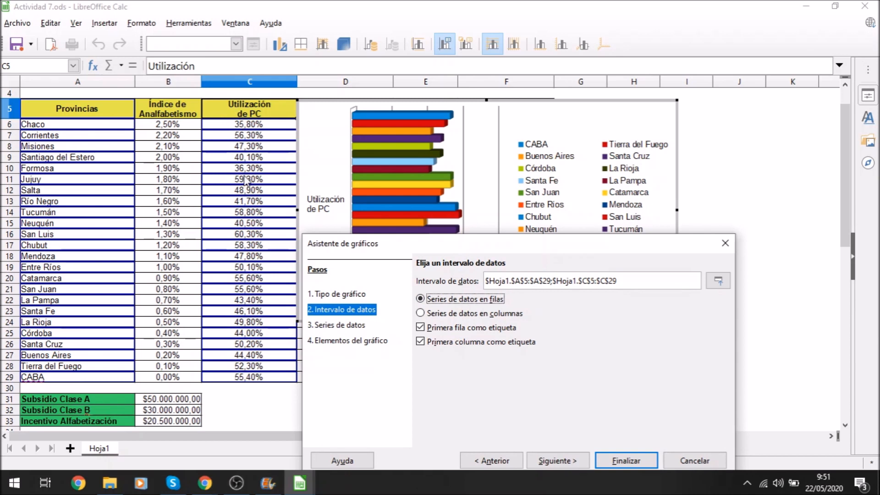
pyautogui.moveTo(417, 242); pyautogui.dragTo(439, 334)
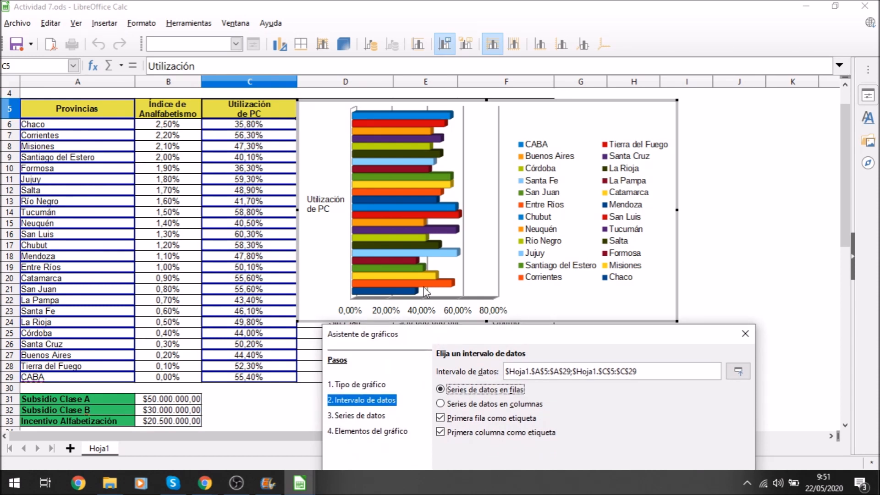
pyautogui.moveTo(450, 335); pyautogui.dragTo(423, 223)
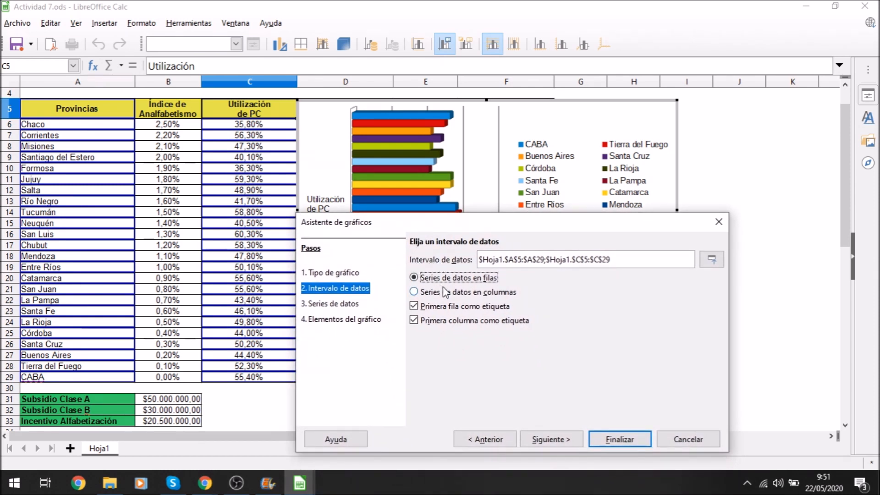
pyautogui.click(414, 292)
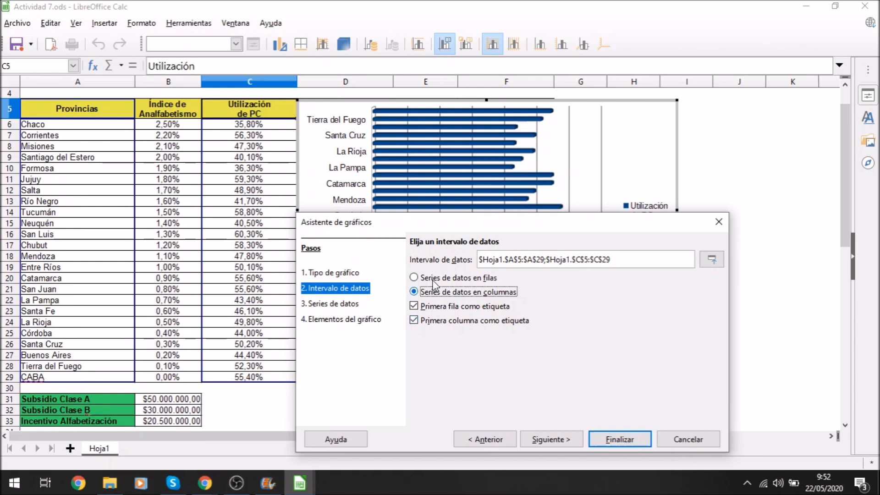
pyautogui.moveTo(445, 223); pyautogui.dragTo(394, 235)
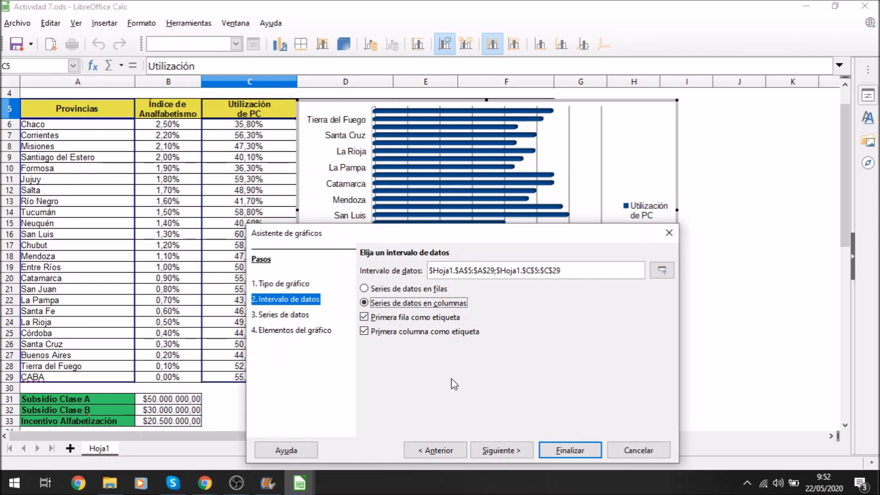
# Keep the data series as they are, and enter the chart title "Datos por provincia 2020" and subtitle "Uso de PC"
pyautogui.click(499, 450)
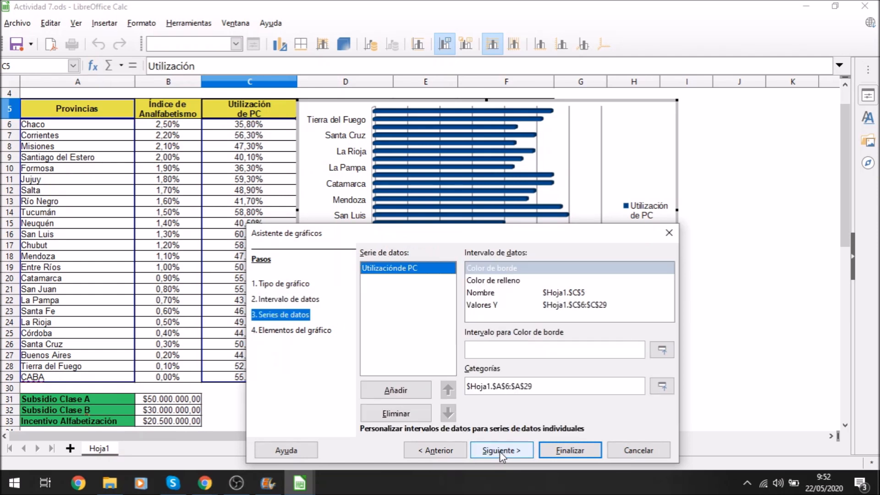
pyautogui.moveTo(469, 227); pyautogui.dragTo(481, 123)
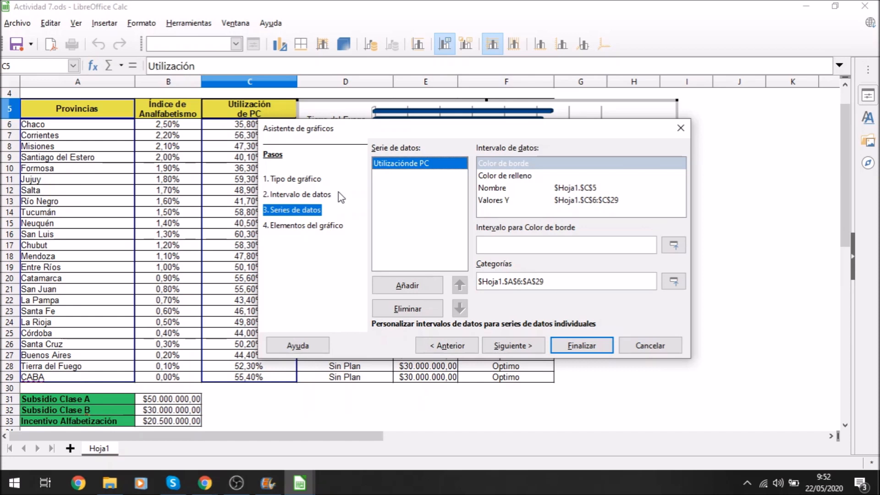
pyautogui.click(513, 345)
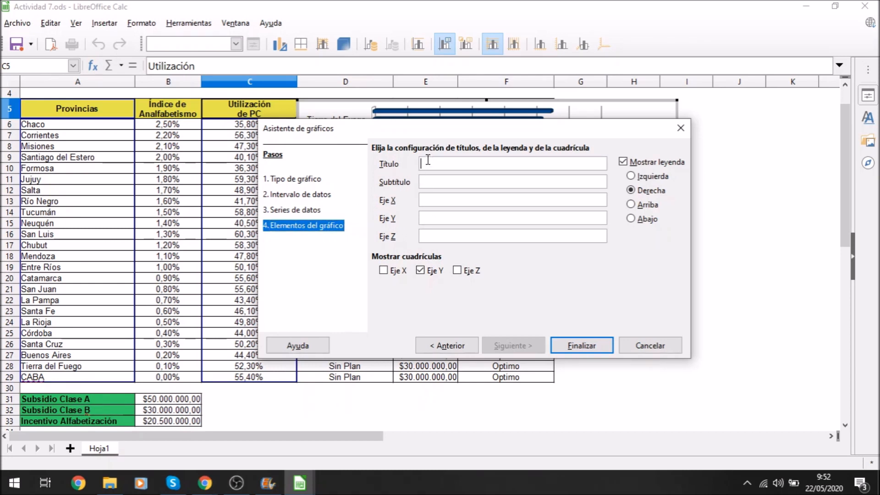
pyautogui.write('Datos por provincia 2020')
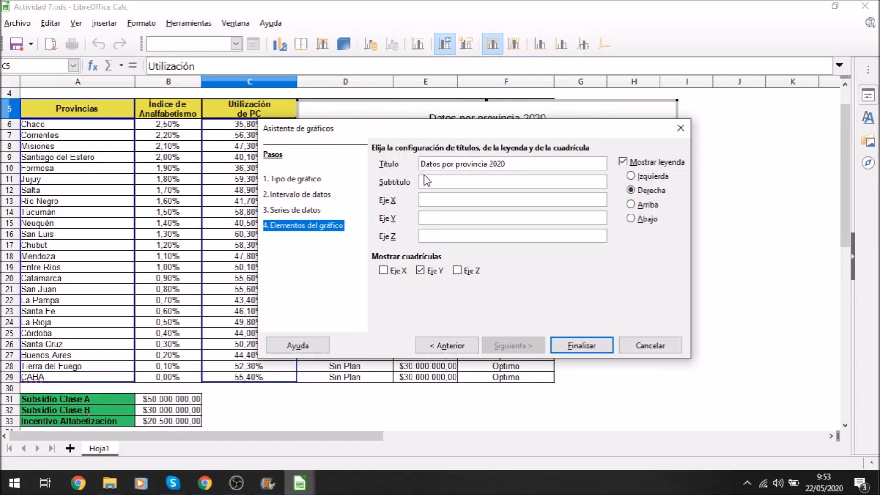
pyautogui.click(428, 182)
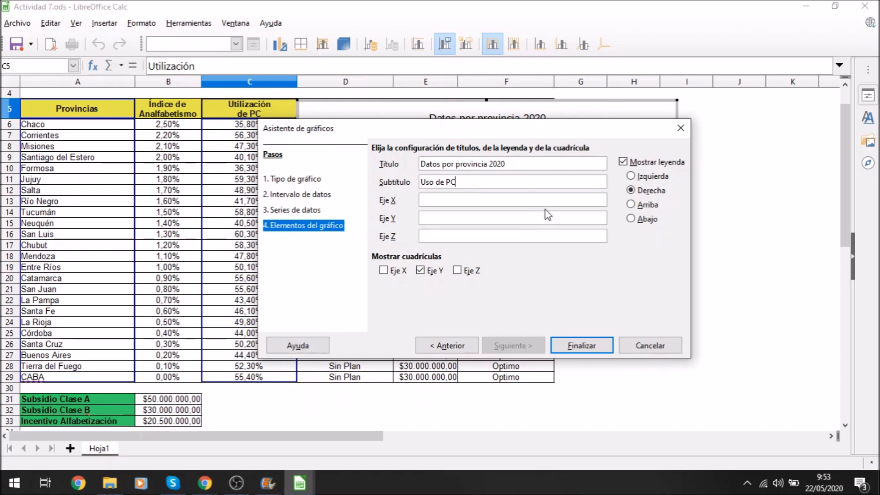
# Place the chart legend above the plot (Arriba) and finish creating the chart
pyautogui.moveTo(557, 130); pyautogui.dragTo(550, 293)
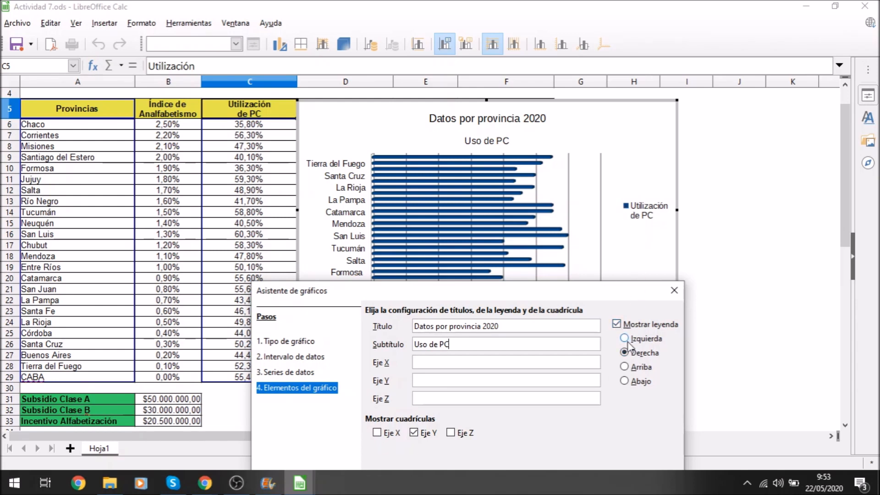
pyautogui.click(625, 368)
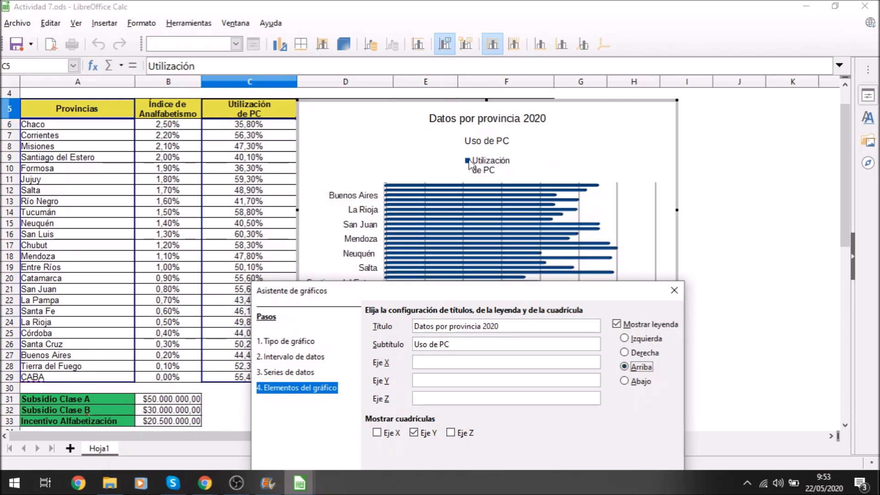
pyautogui.moveTo(525, 293); pyautogui.dragTo(534, 132)
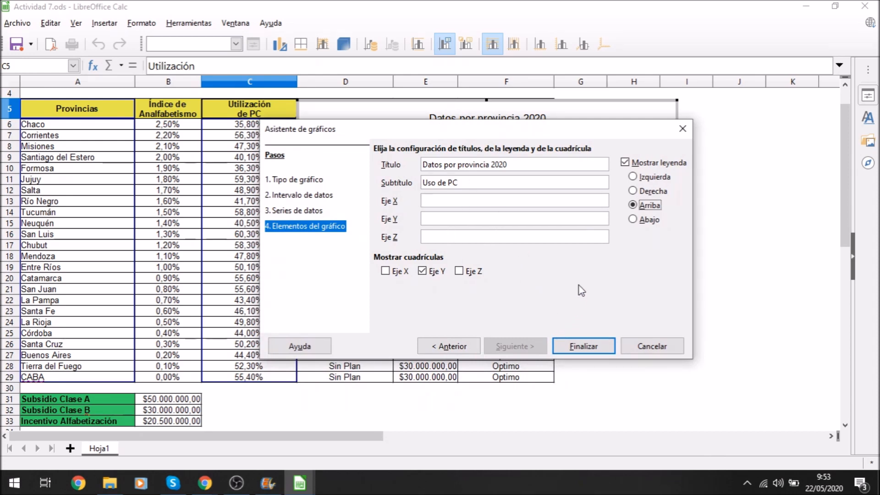
pyautogui.click(583, 346)
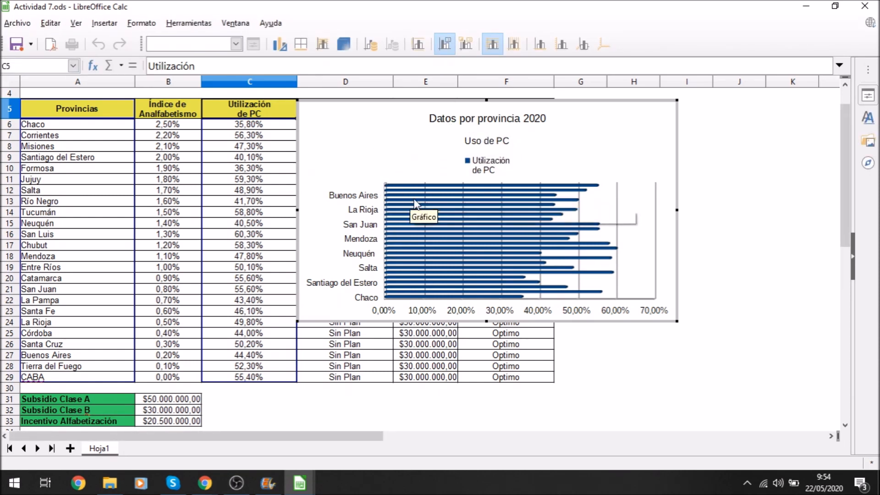
# Select the data series in the bar chart, review the commands available for it, and leave chart editing
pyautogui.moveTo(455, 209)
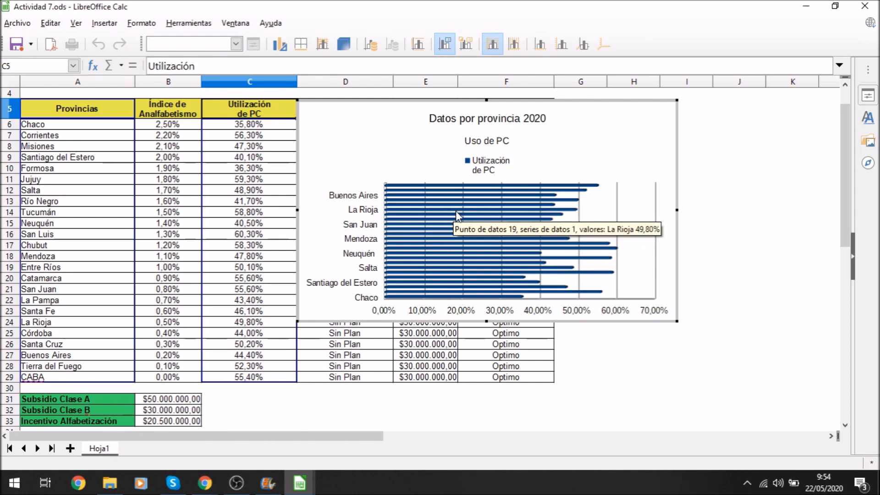
pyautogui.click(455, 211)
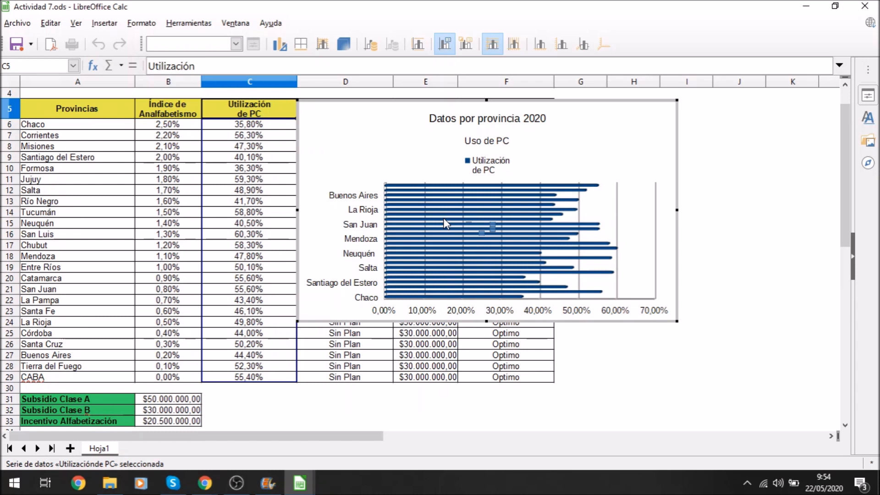
pyautogui.rightClick(443, 218)
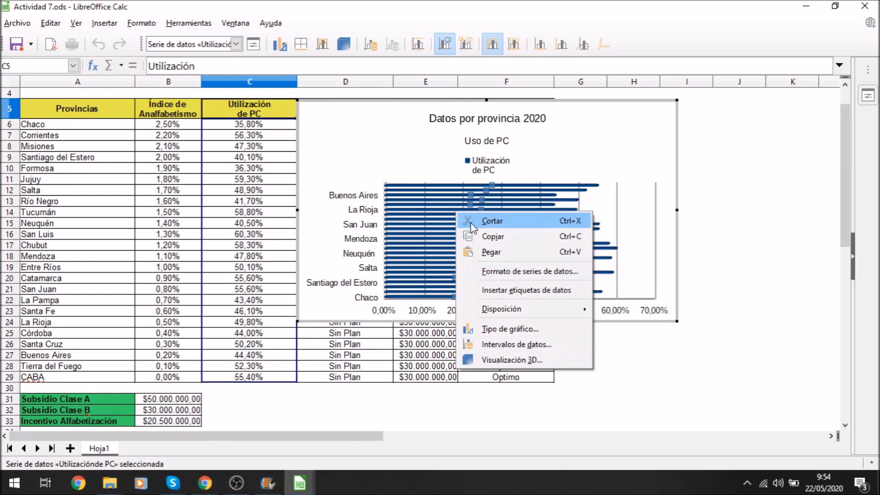
pyautogui.moveTo(489, 311)
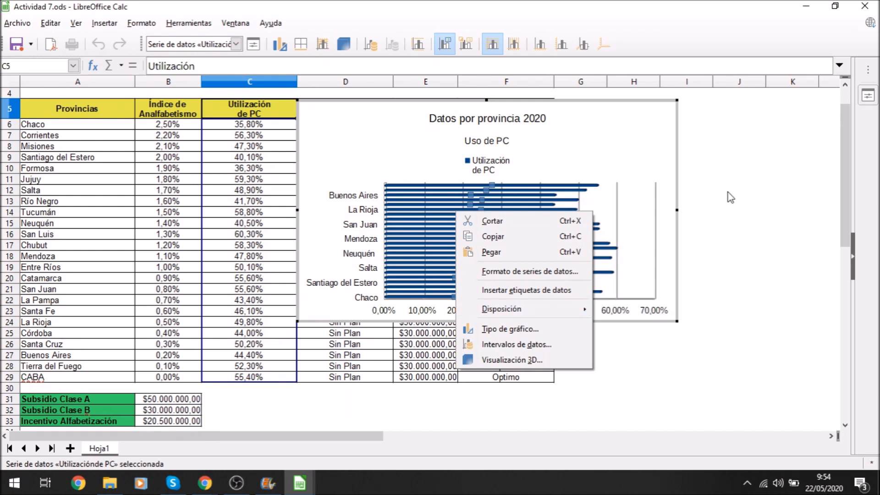
pyautogui.click(731, 226)
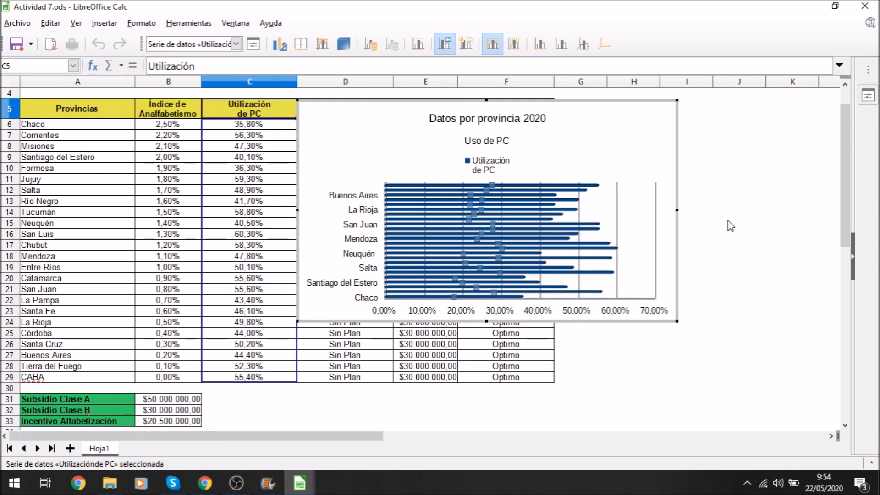
pyautogui.click(731, 226)
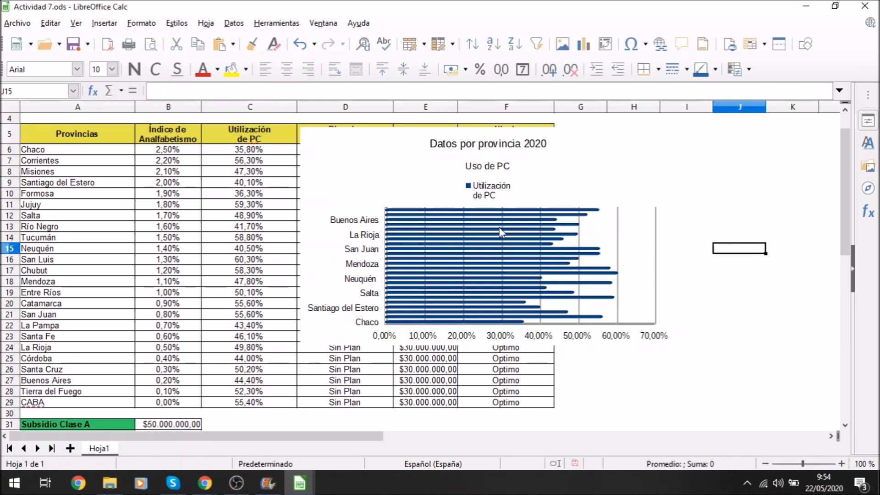
# Cut the PC usage chart from Hoja1 and paste it at cell A4 of a newly added sheet
pyautogui.click(492, 209)
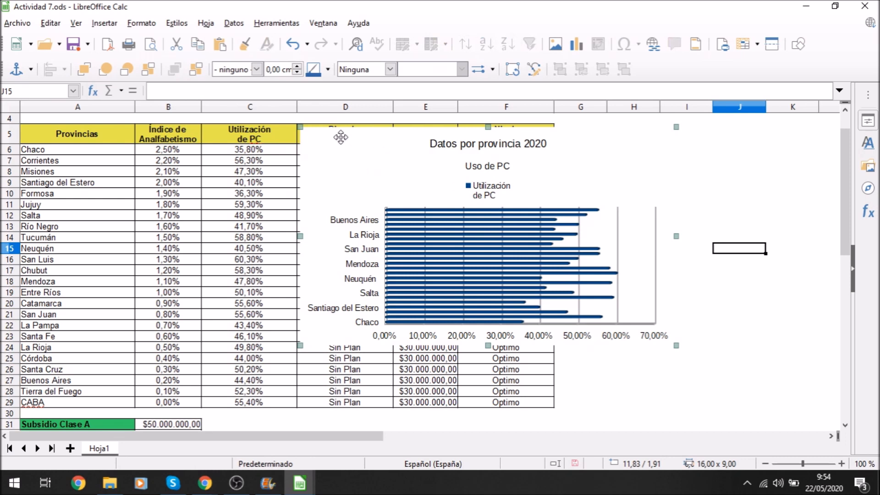
pyautogui.moveTo(342, 208); pyautogui.dragTo(303, 236)
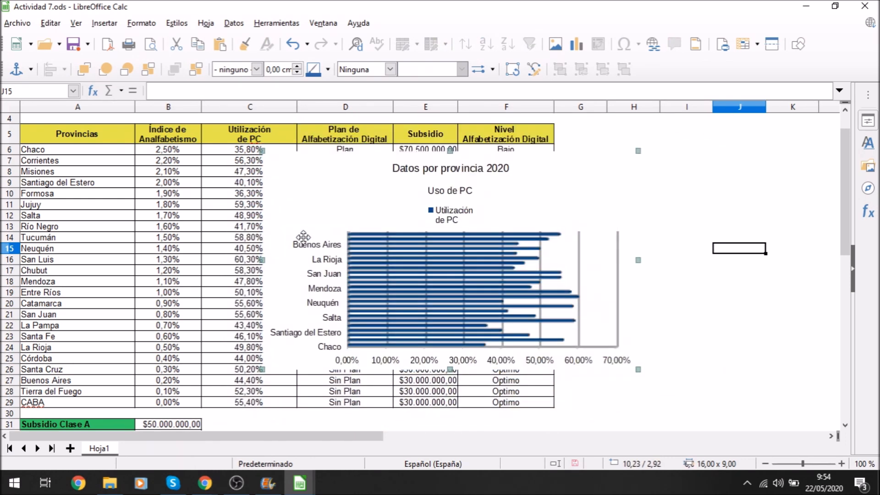
pyautogui.rightClick(314, 202)
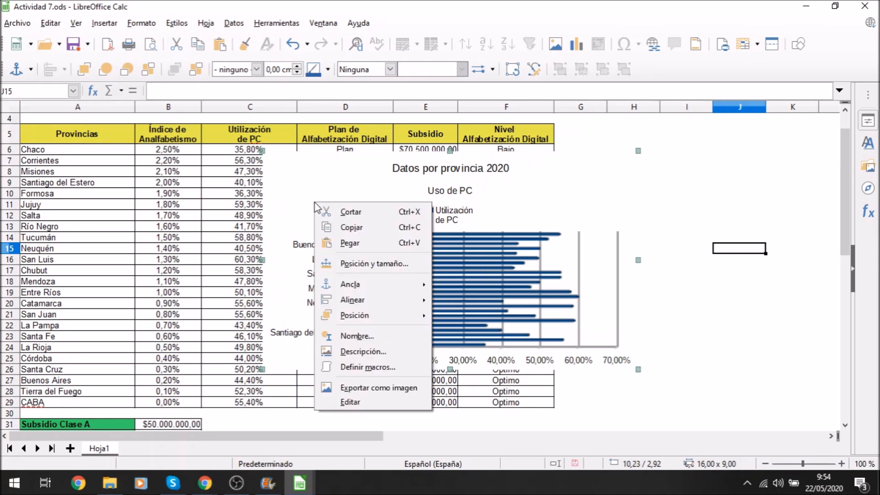
pyautogui.click(351, 212)
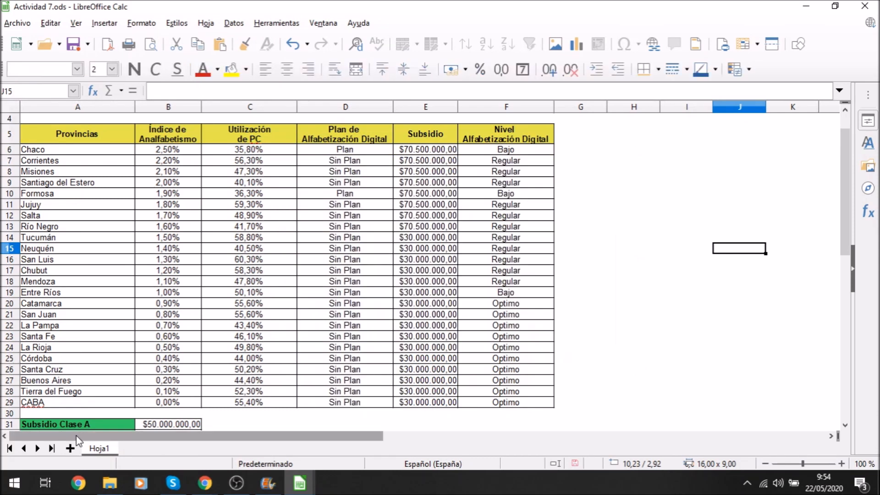
pyautogui.click(70, 449)
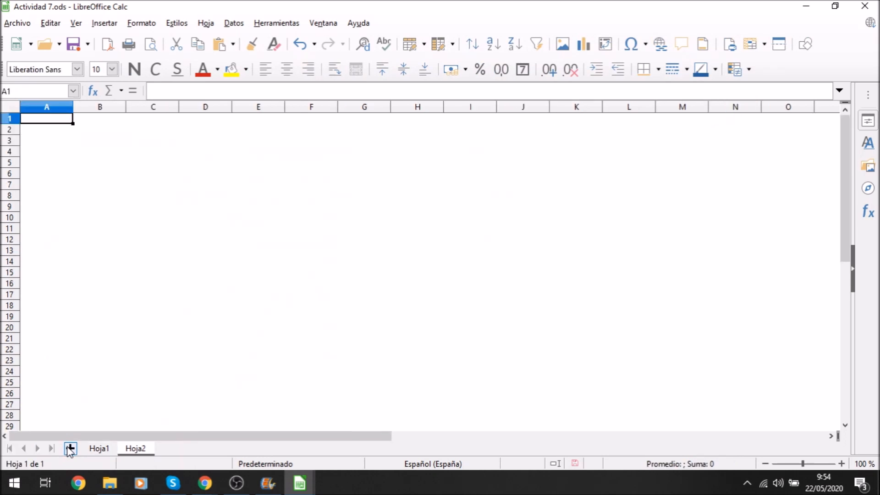
pyautogui.rightClick(72, 151)
pyautogui.click(110, 194)
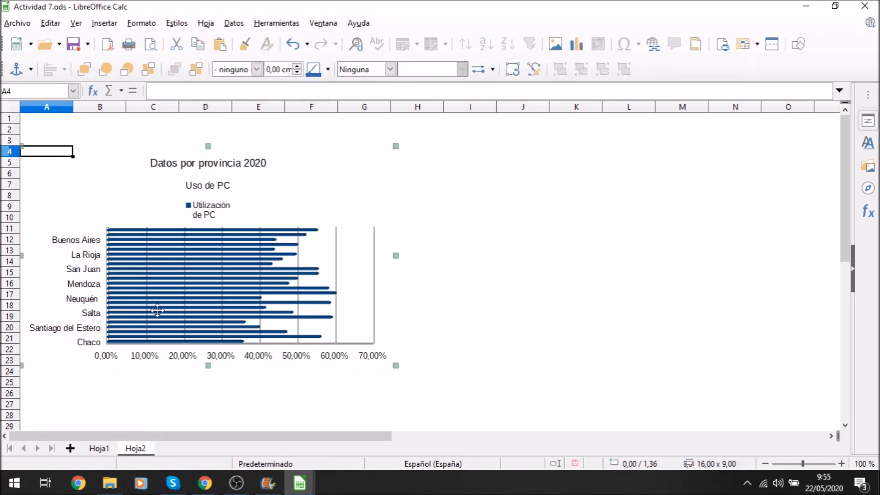
# Compare the province table on Hoja1 with the chart on Hoja2, and return to Hoja1
pyautogui.click(99, 449)
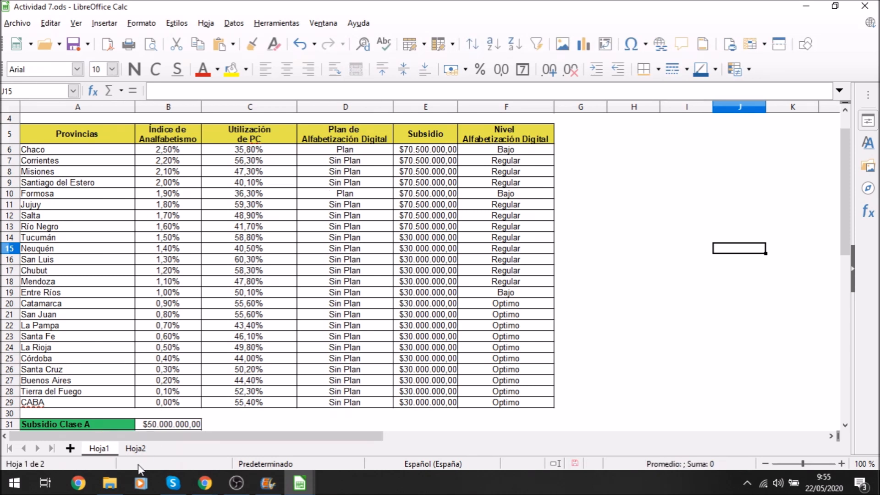
pyautogui.click(136, 449)
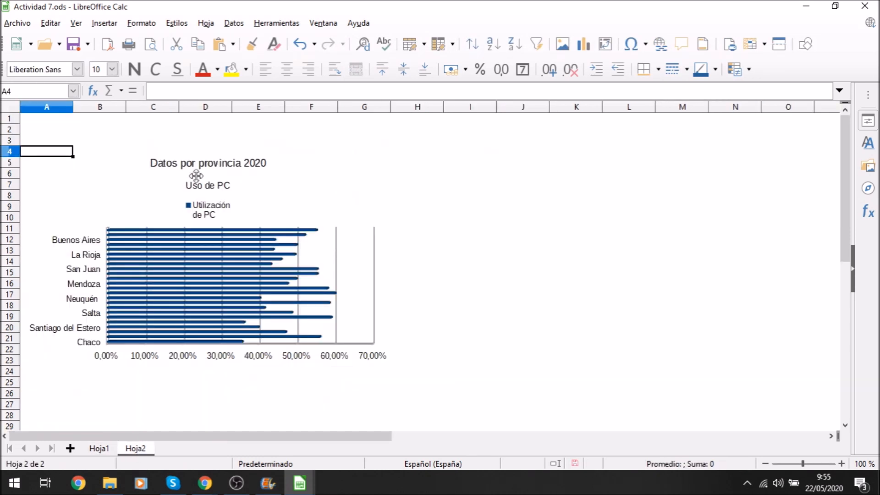
pyautogui.click(99, 451)
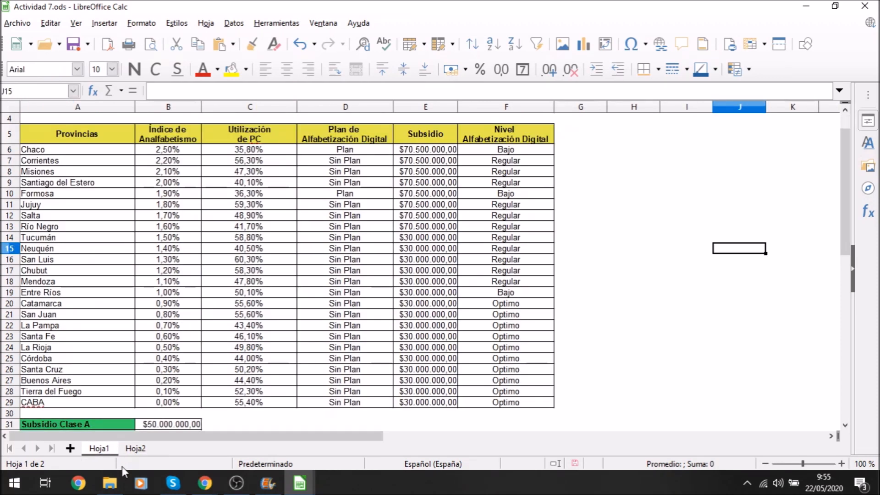
pyautogui.click(135, 450)
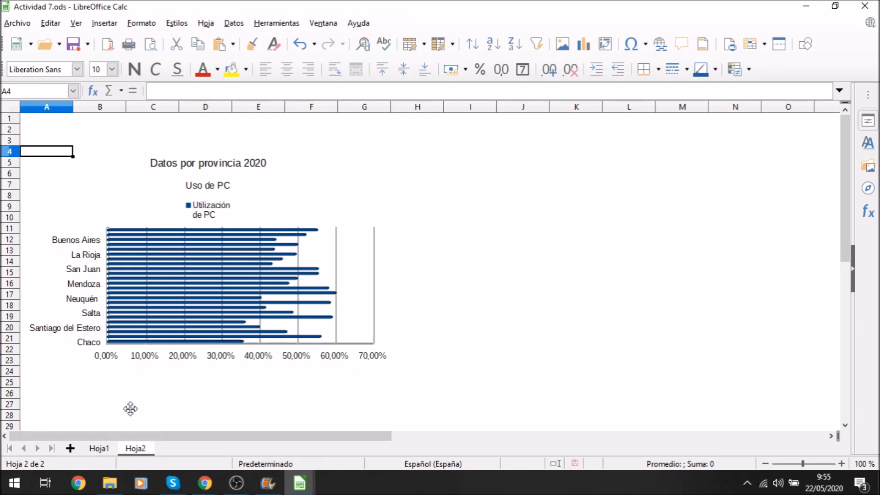
pyautogui.click(99, 449)
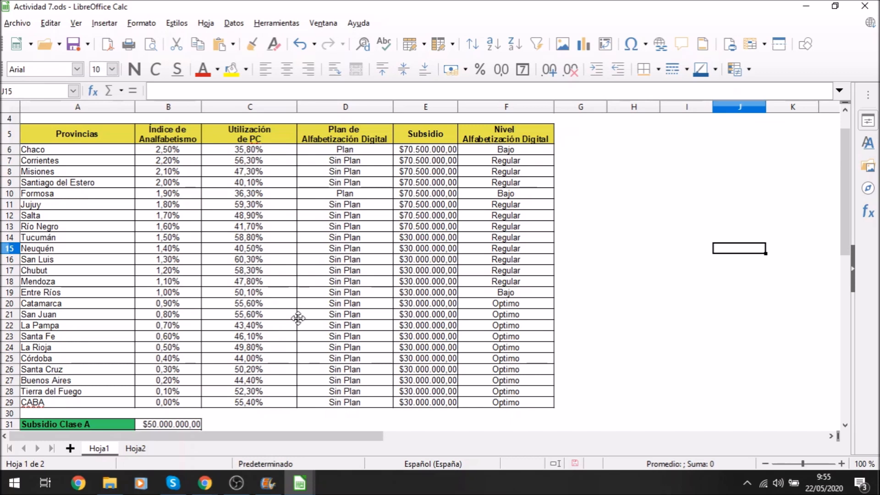
pyautogui.click(132, 451)
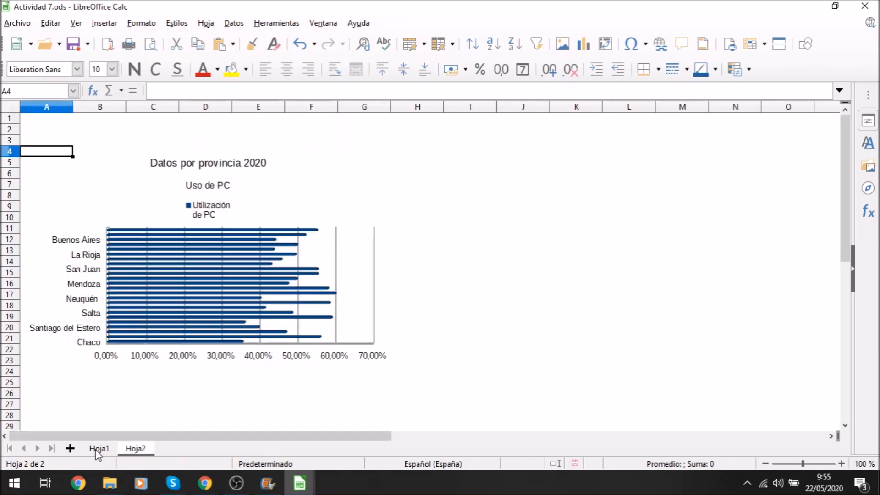
pyautogui.click(99, 449)
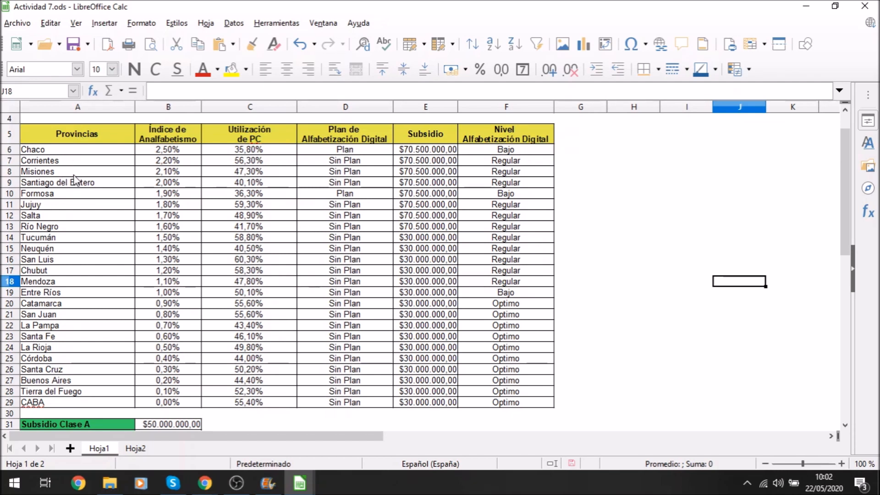
# Select the Provincias and Índice de Analfabetismo cells for Formosa, Neuquén, Catamarca and Santa Fe, together with both column headers
pyautogui.click(76, 194)
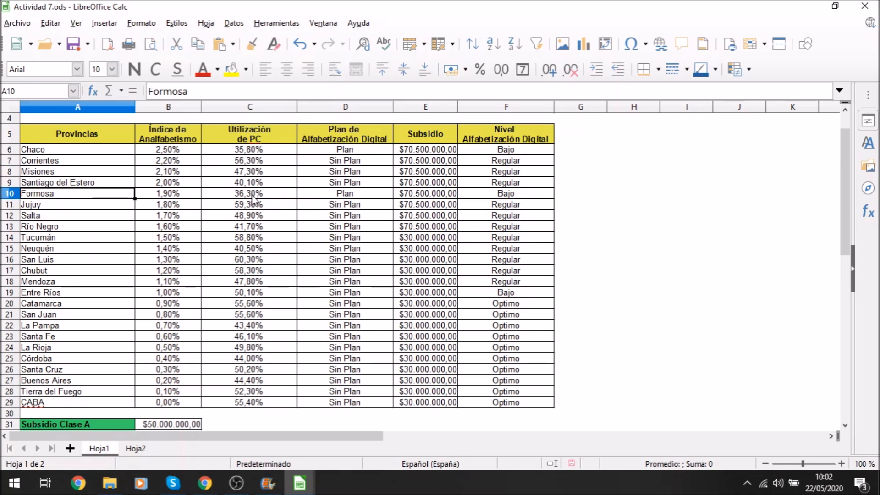
pyautogui.keyDown('shift'); pyautogui.click(169, 199); pyautogui.keyUp('shift')
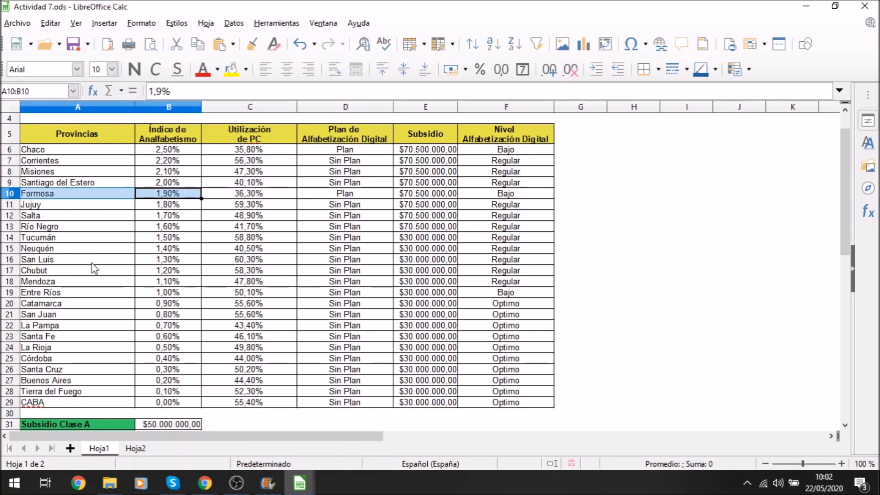
pyautogui.keyDown('ctrl'); pyautogui.click(87, 249); pyautogui.keyUp('ctrl')
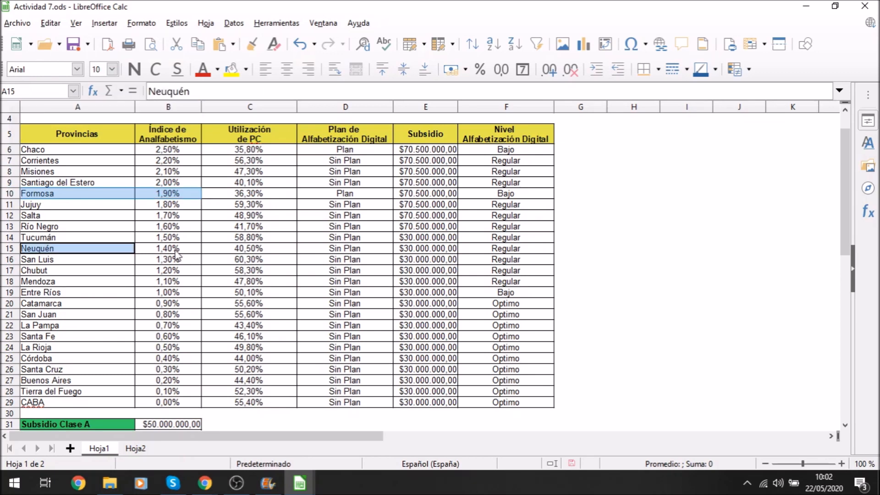
pyautogui.keyDown('ctrl'); pyautogui.click(178, 250); pyautogui.keyUp('ctrl')
pyautogui.keyDown('ctrl'); pyautogui.click(89, 307); pyautogui.keyUp('ctrl')
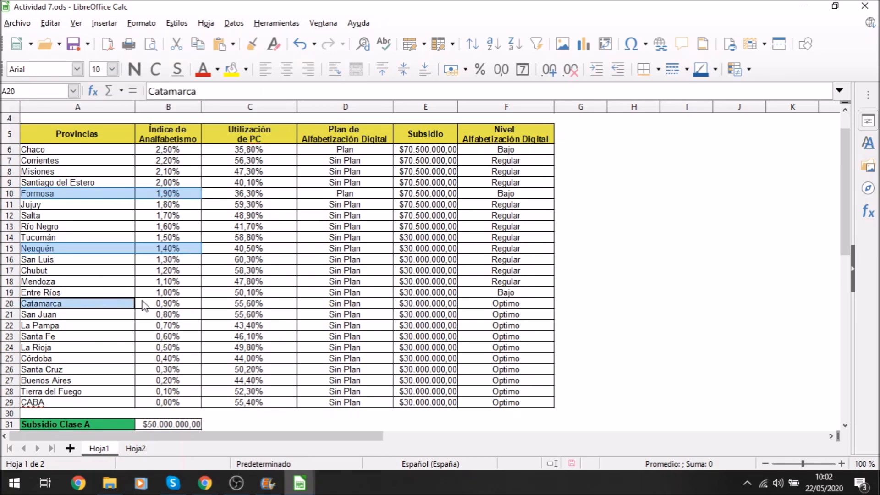
pyautogui.keyDown('ctrl'); pyautogui.click(161, 306); pyautogui.keyUp('ctrl')
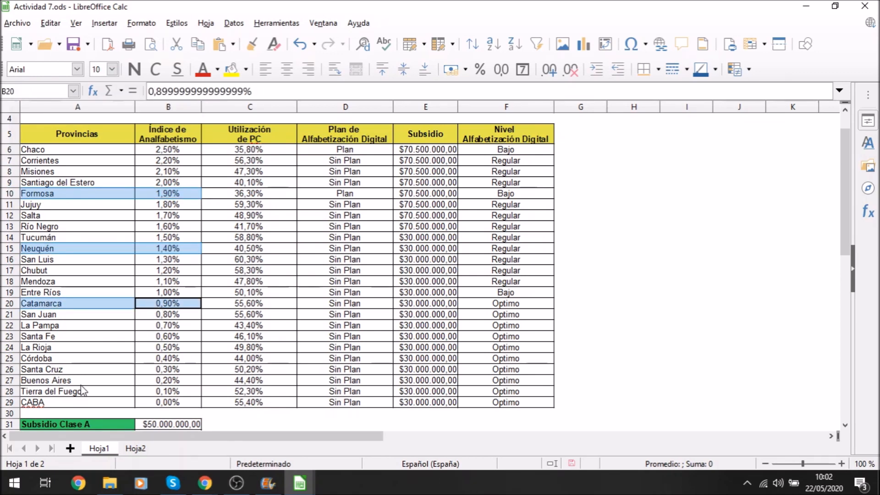
pyautogui.keyDown('ctrl'); pyautogui.click(96, 339); pyautogui.keyUp('ctrl')
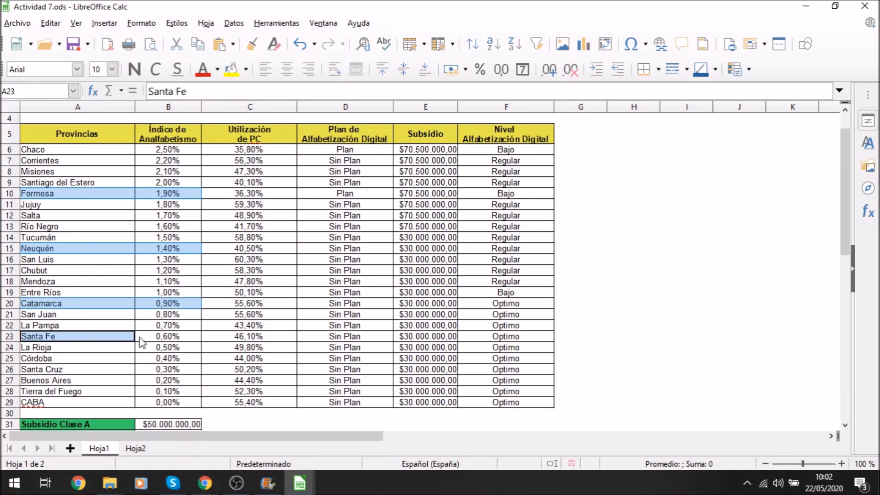
pyautogui.keyDown('ctrl'); pyautogui.click(163, 339); pyautogui.keyUp('ctrl')
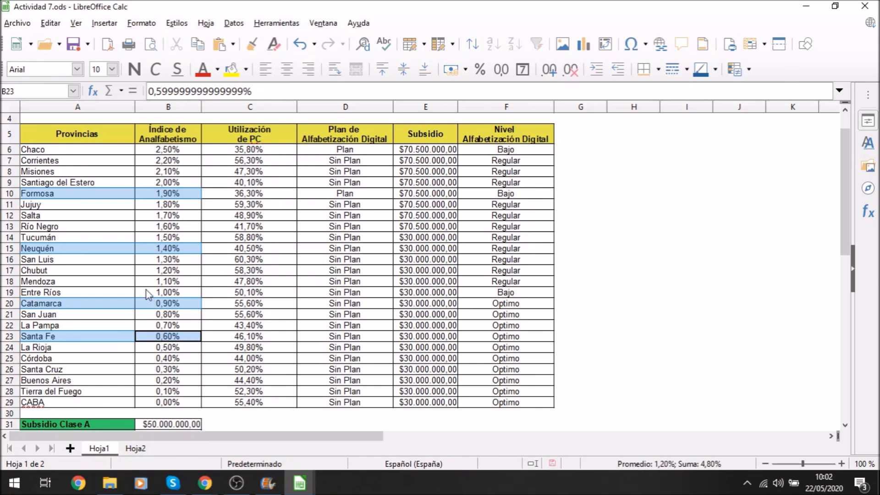
pyautogui.click(93, 140)
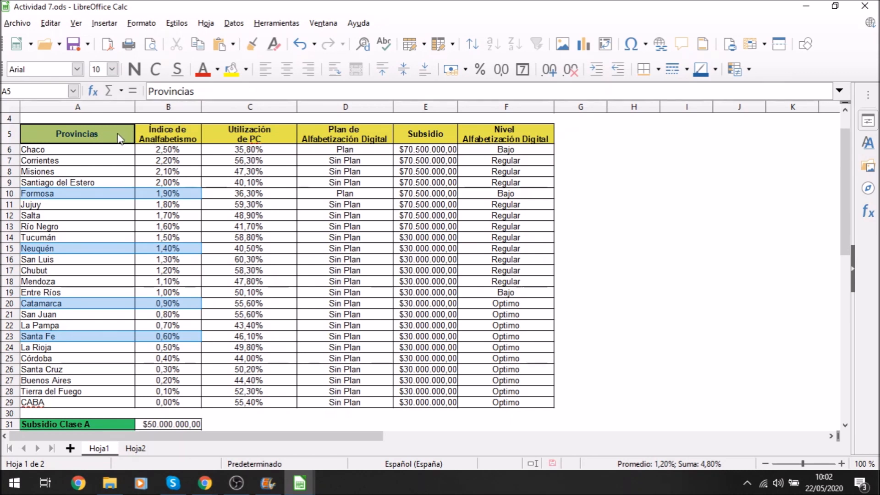
pyautogui.click(161, 139)
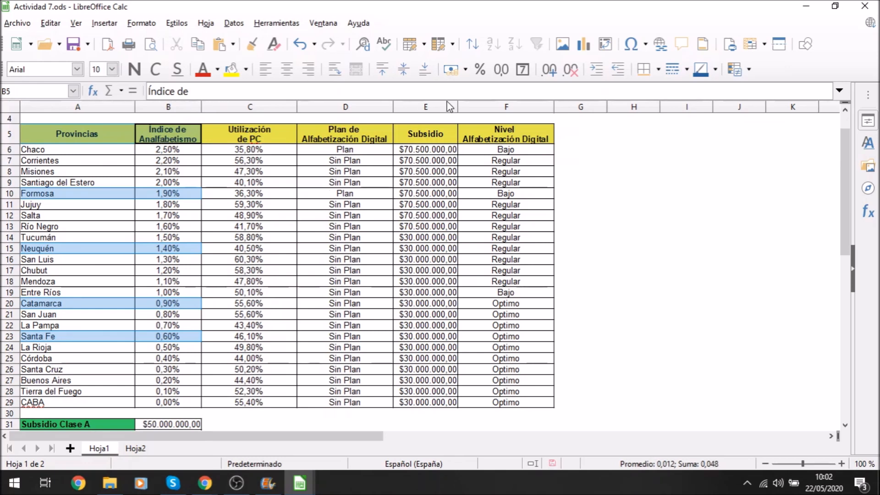
# Insert a chart from the selected cells with the Columna type, Normal variant, in 3D
pyautogui.click(581, 46)
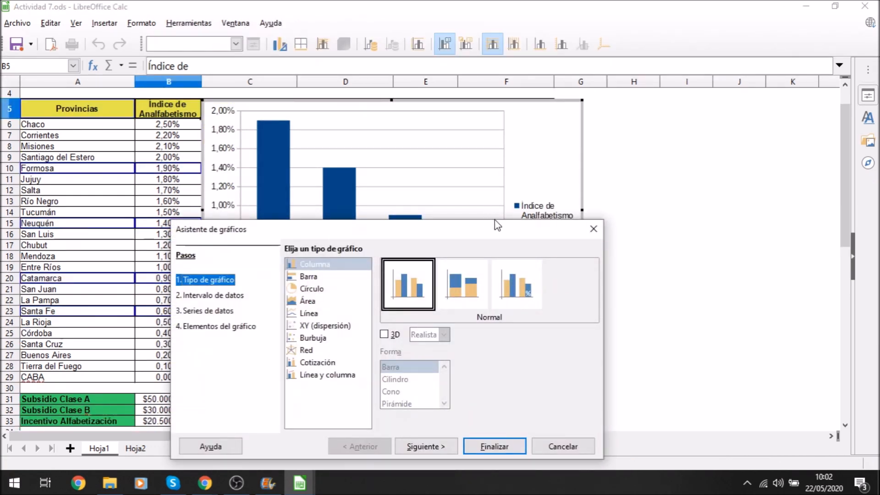
pyautogui.moveTo(483, 233); pyautogui.dragTo(601, 204)
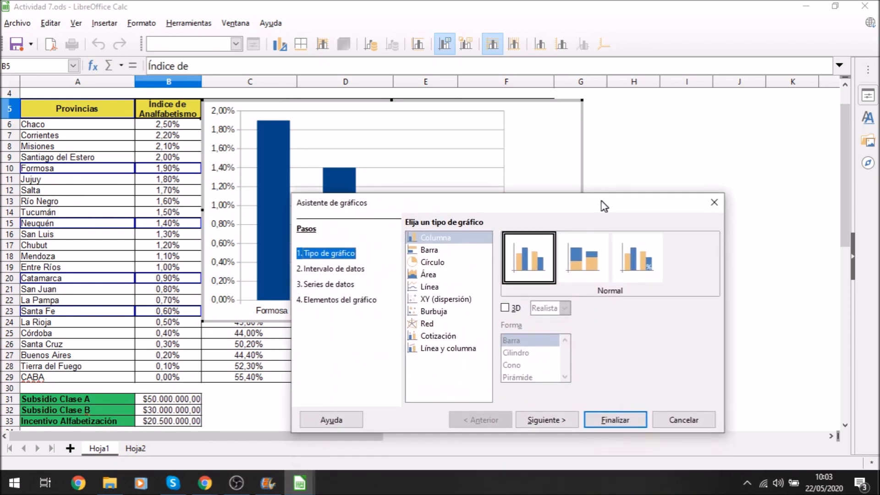
pyautogui.click(512, 310)
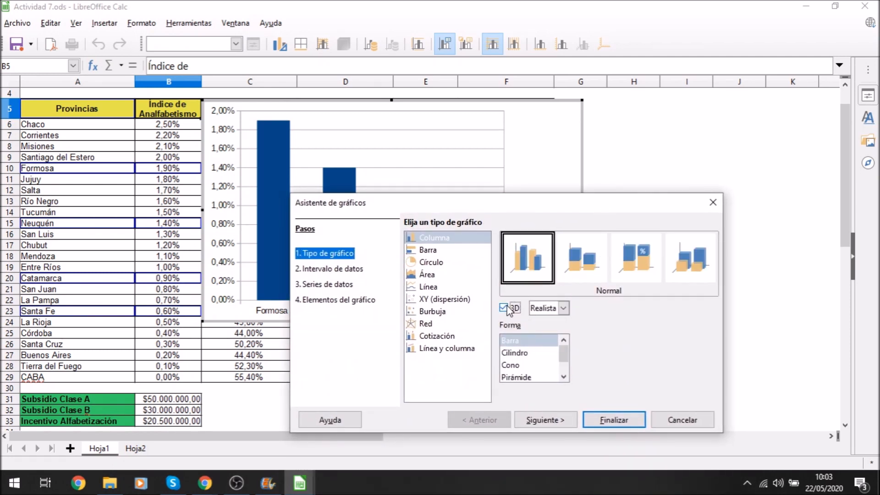
# Set the chart's data range to plot the series in rows, and uncover the chart preview to check it
pyautogui.click(352, 272)
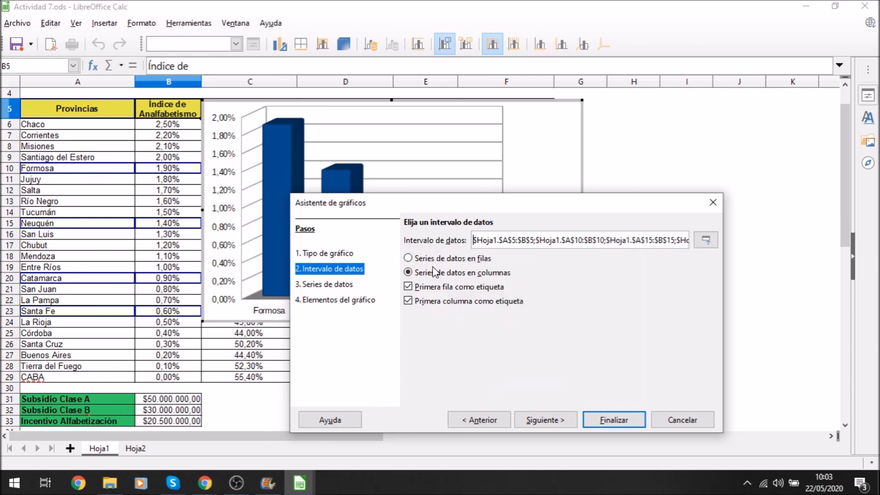
pyautogui.click(409, 259)
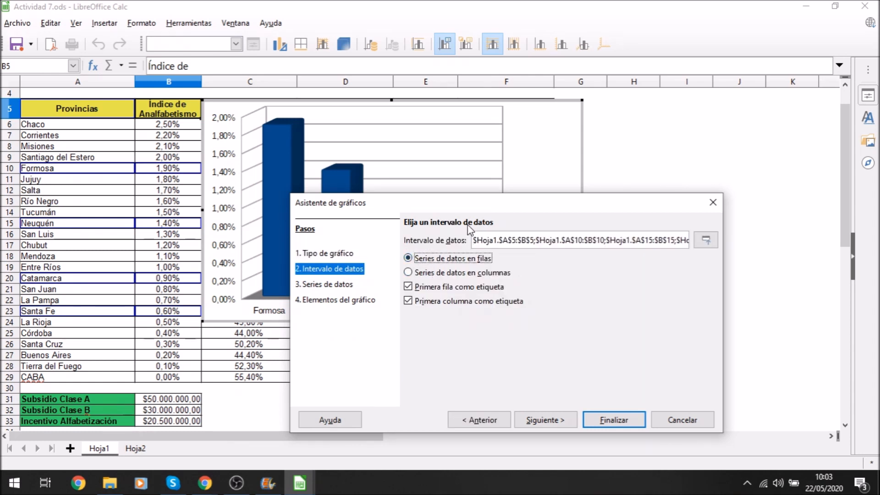
pyautogui.moveTo(489, 208); pyautogui.dragTo(496, 132)
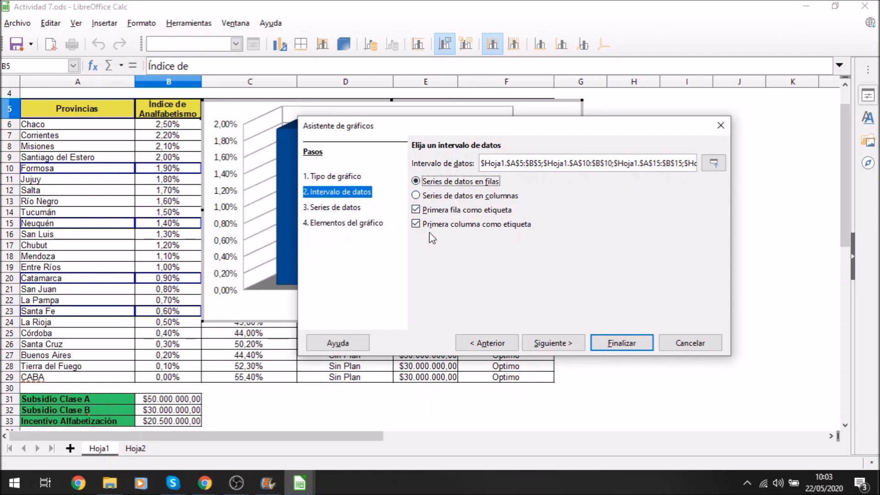
pyautogui.moveTo(427, 133); pyautogui.dragTo(451, 363)
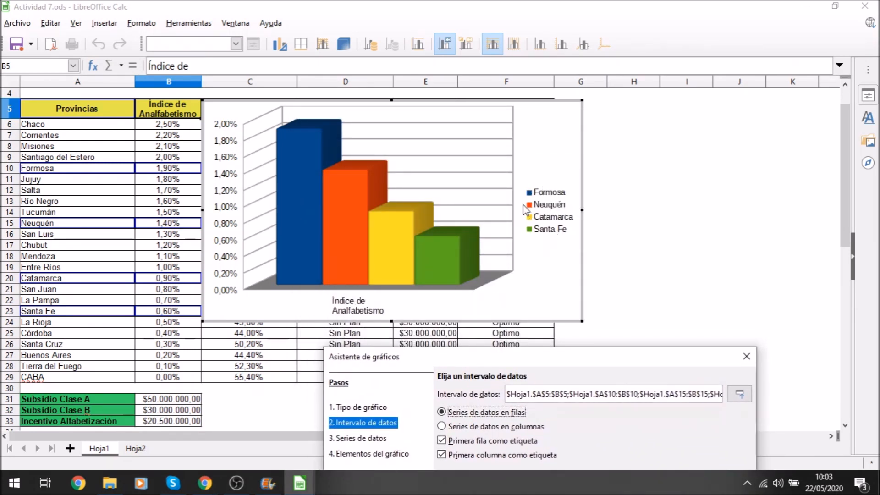
# Add a data series to the chart and take its name from the Buenos Aires cell, $Hoja1.$A$27
pyautogui.moveTo(531, 360); pyautogui.dragTo(512, 182)
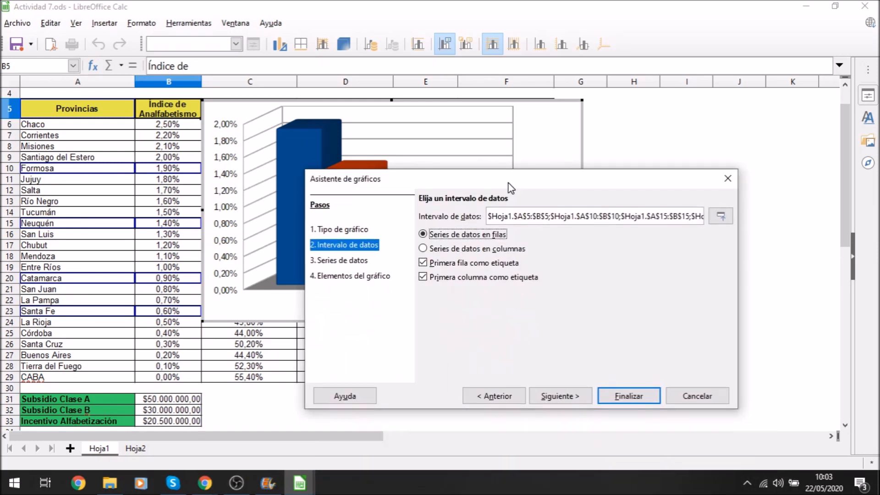
pyautogui.click(362, 260)
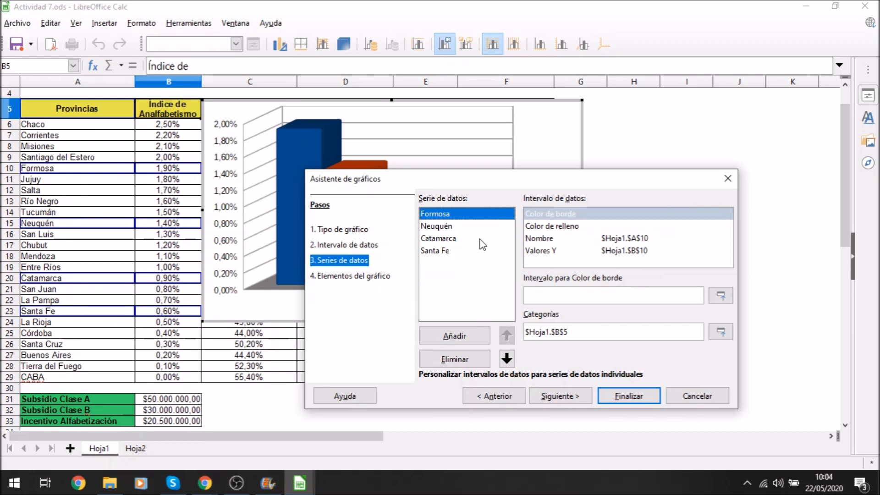
pyautogui.click(460, 337)
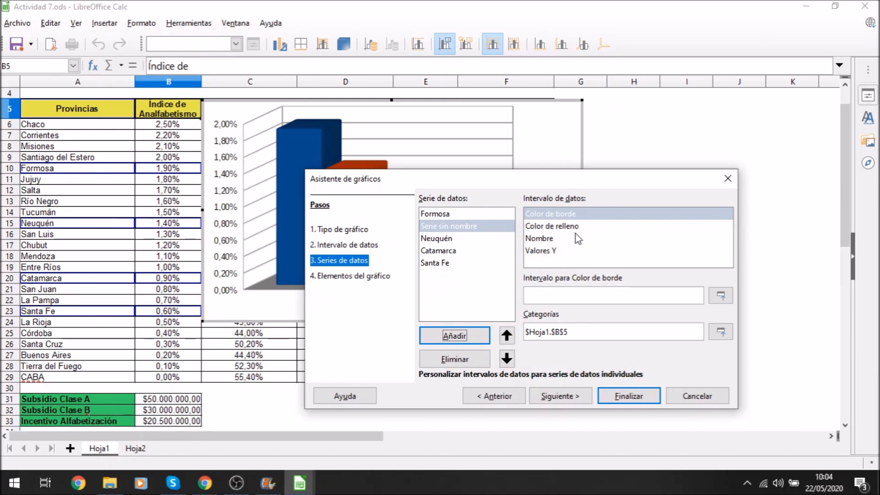
pyautogui.click(544, 242)
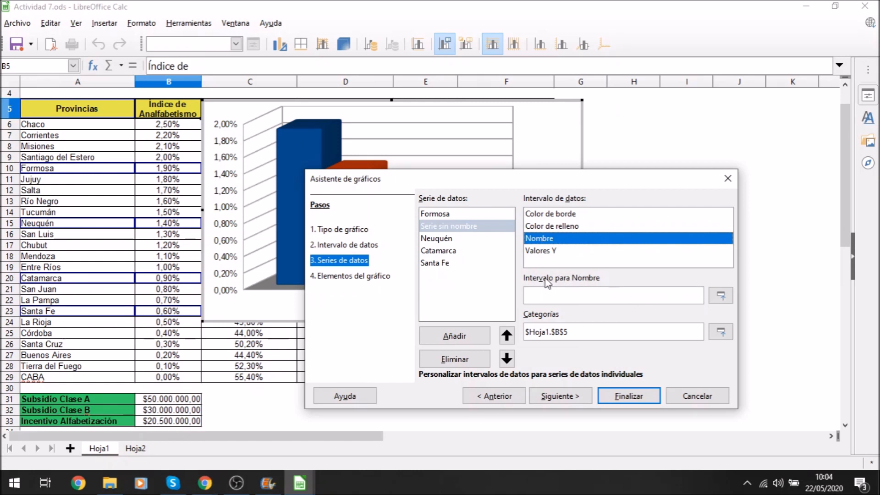
pyautogui.click(720, 297)
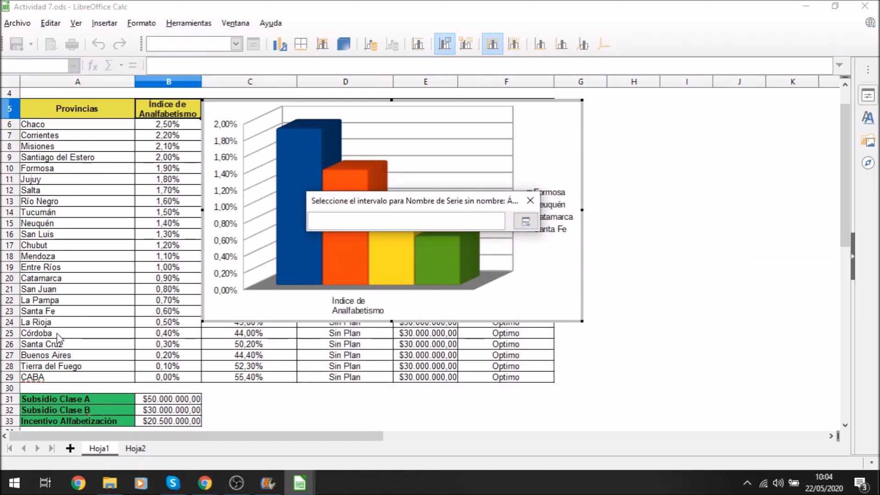
pyautogui.click(68, 355)
pyautogui.click(68, 355)
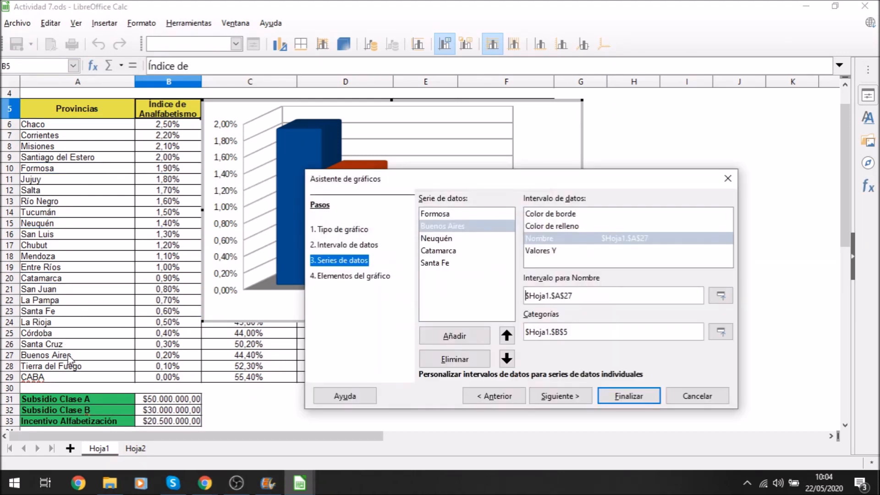
# Set the Buenos Aires series' Y values to $Hoja1.$B$27 and uncover the chart preview to check it
pyautogui.click(556, 253)
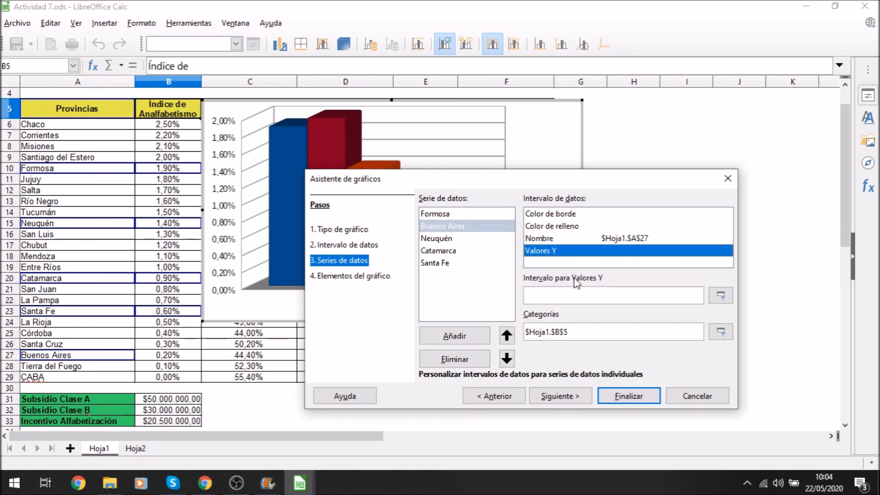
pyautogui.click(722, 296)
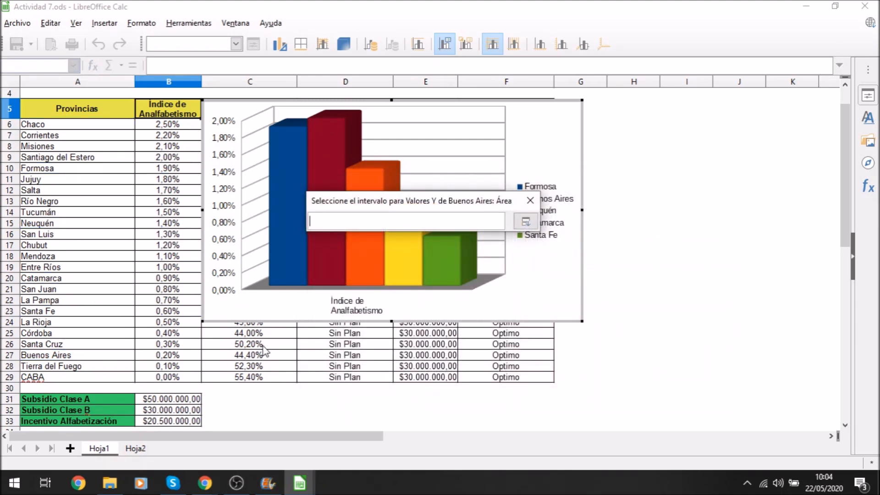
pyautogui.click(158, 358)
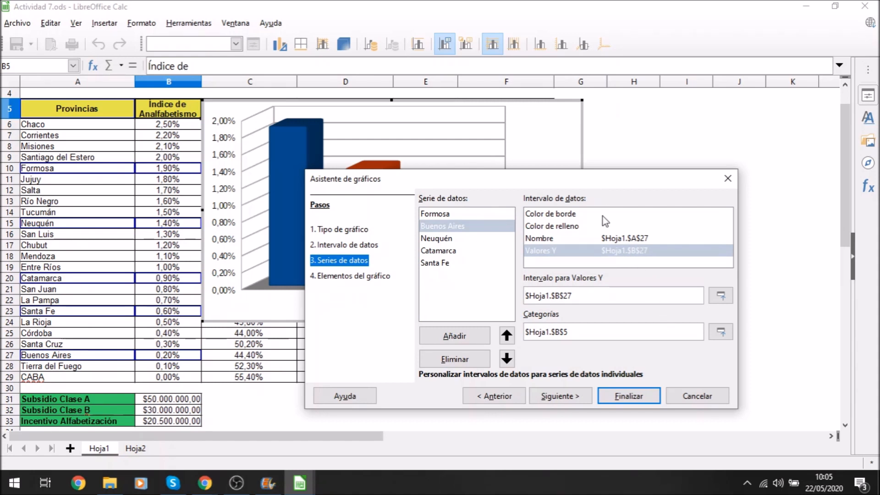
pyautogui.moveTo(572, 183); pyautogui.dragTo(628, 292)
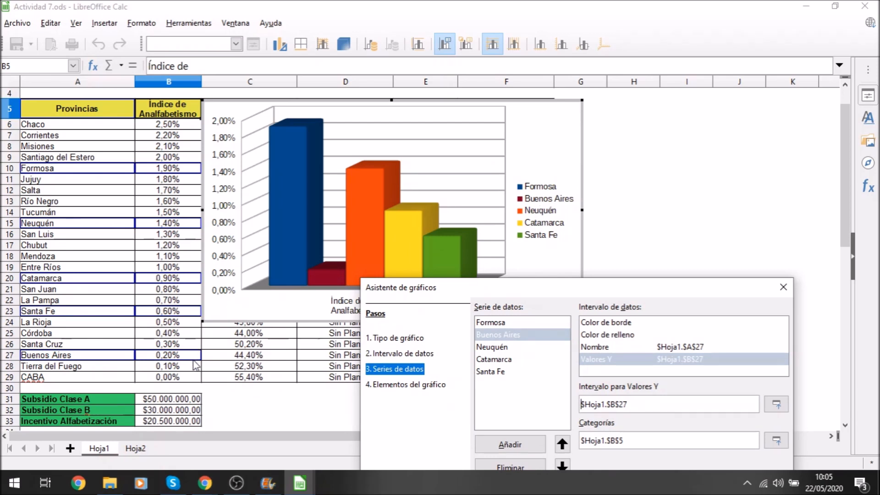
# Move the Buenos Aires series up to first place, ahead of Formosa
pyautogui.moveTo(564, 290); pyautogui.dragTo(535, 127)
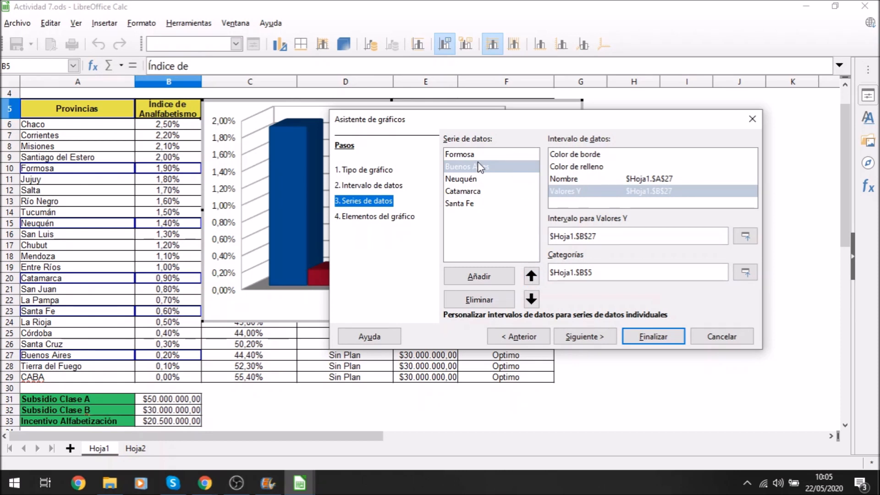
pyautogui.click(531, 276)
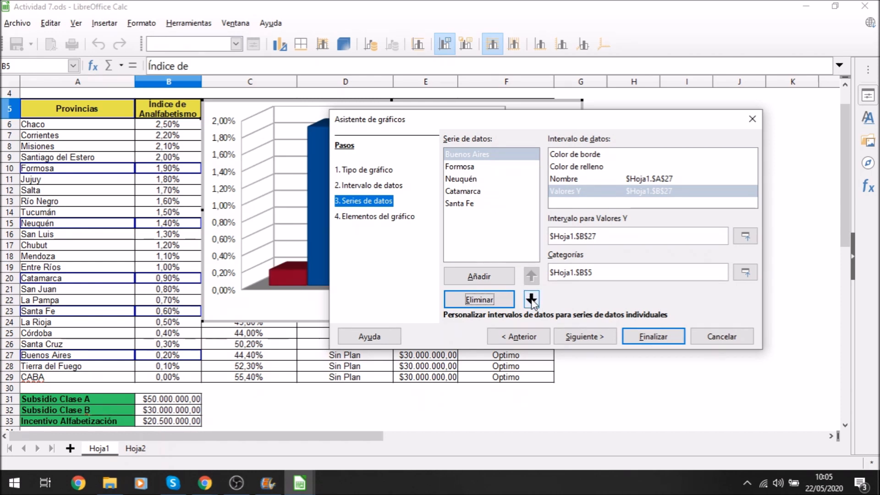
pyautogui.click(465, 180)
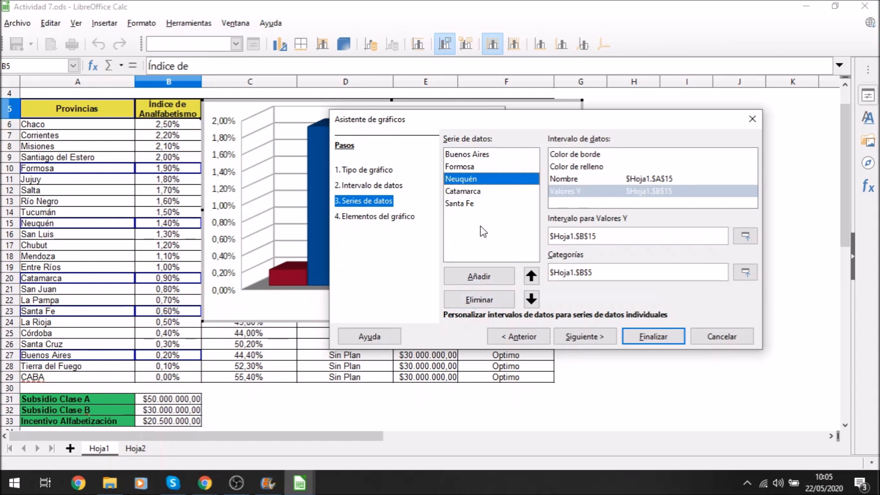
# Title the chart "Datos por provincia", finish creating it and leave chart editing
pyautogui.click(592, 337)
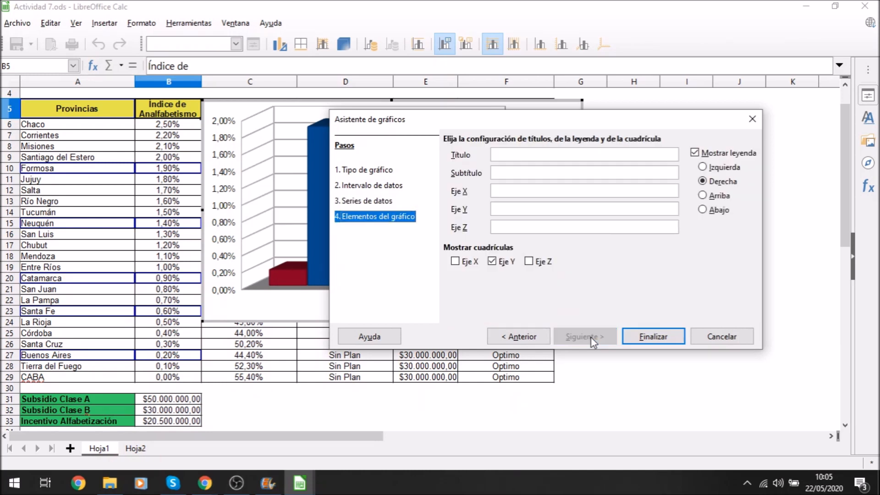
pyautogui.click(528, 153)
pyautogui.write('Datos por provincia')
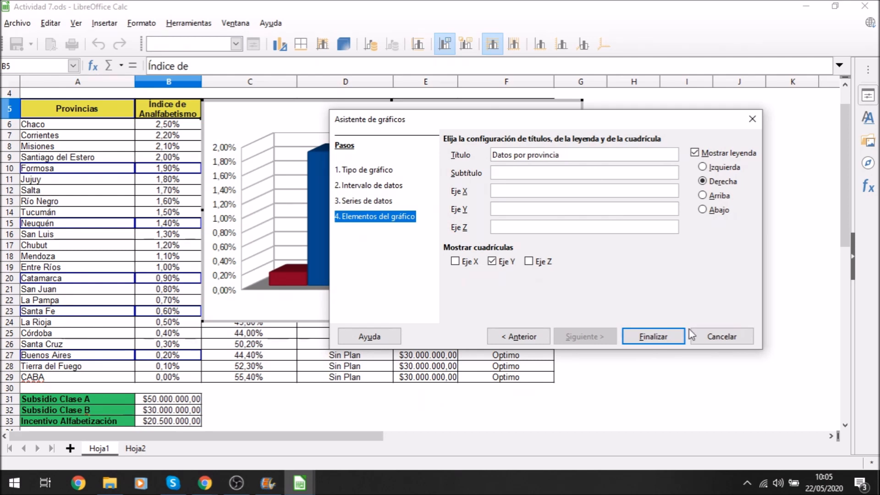
pyautogui.click(660, 336)
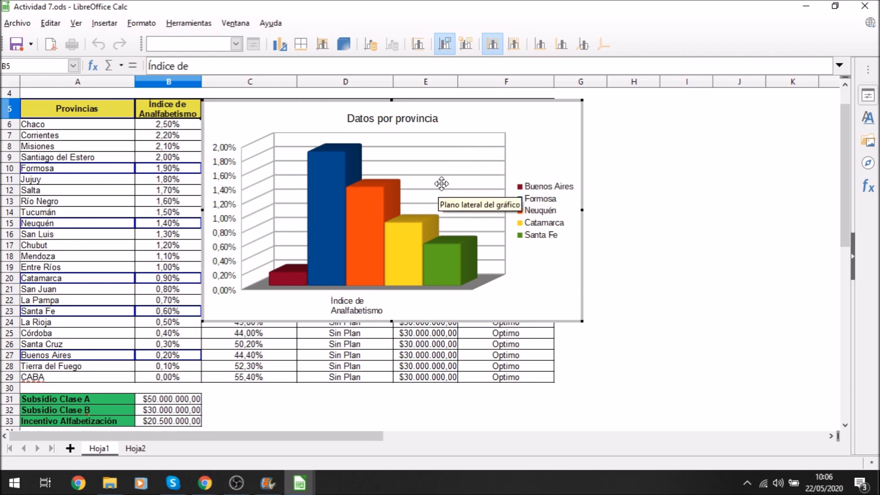
pyautogui.click(611, 268)
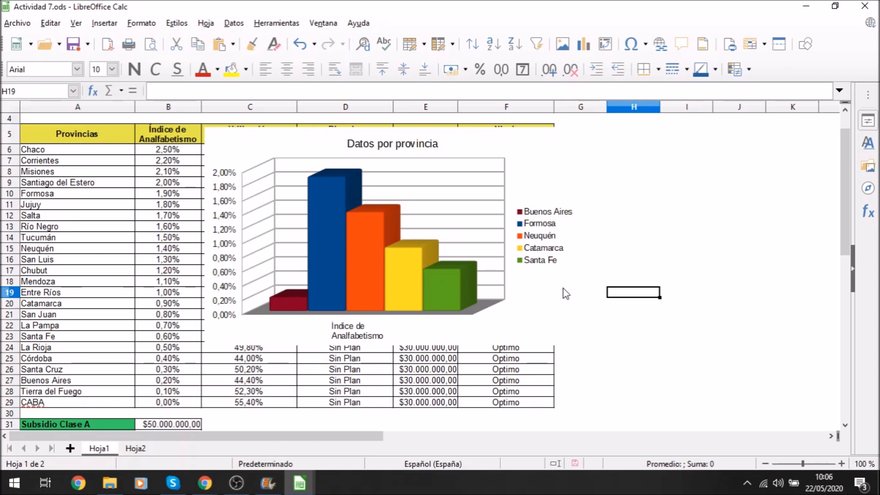
# Cut the illiteracy chart from Hoja1 and paste it on Hoja2 at cell C30, below the PC usage chart
pyautogui.click(551, 295)
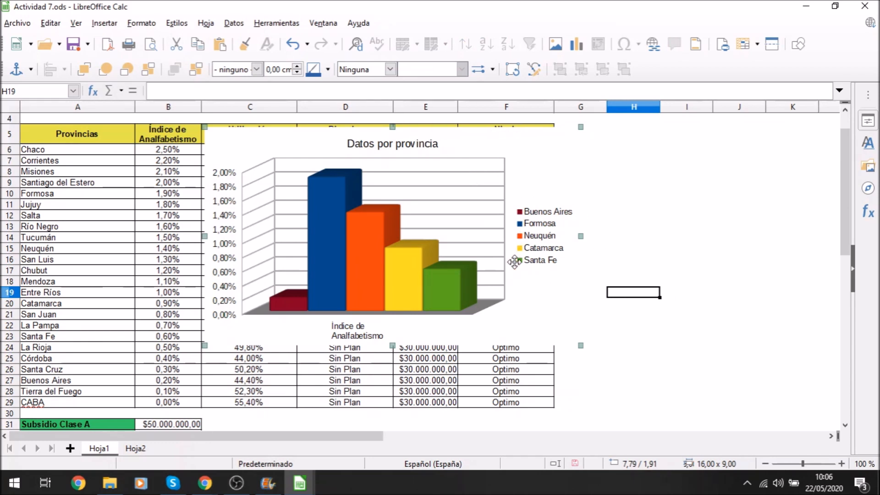
pyautogui.rightClick(531, 305)
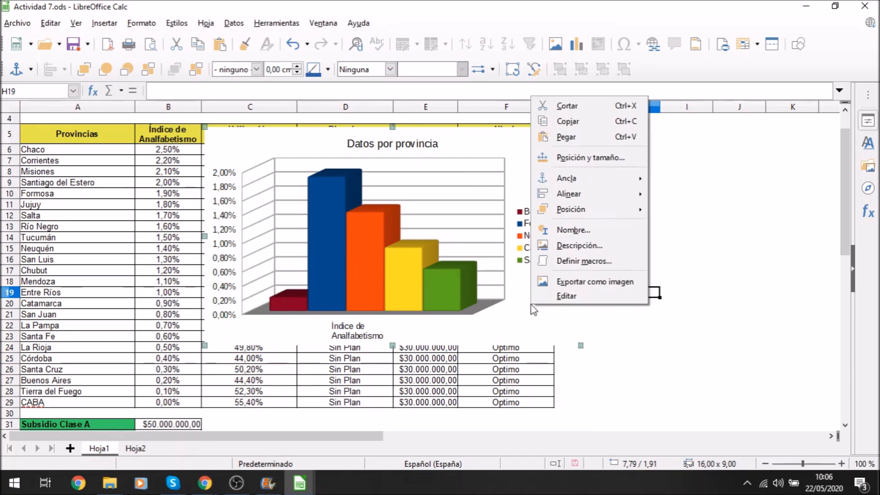
pyautogui.click(567, 106)
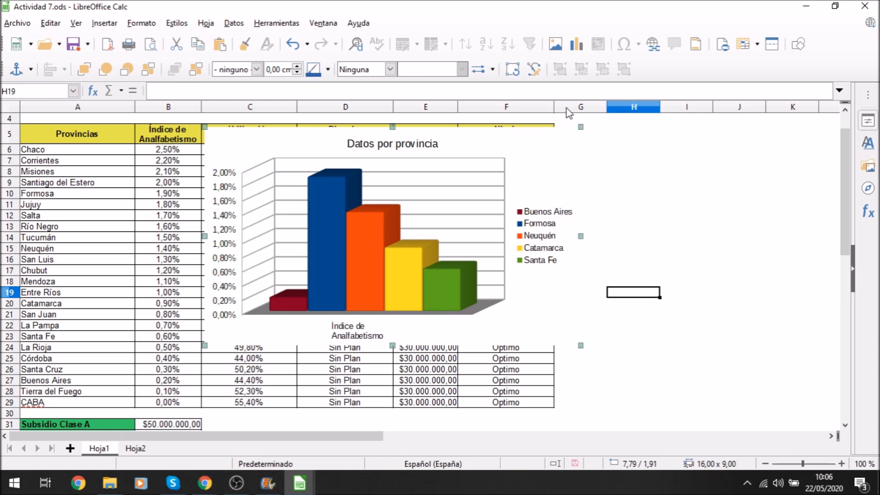
pyautogui.click(137, 449)
pyautogui.scroll(-3, 381, 325)
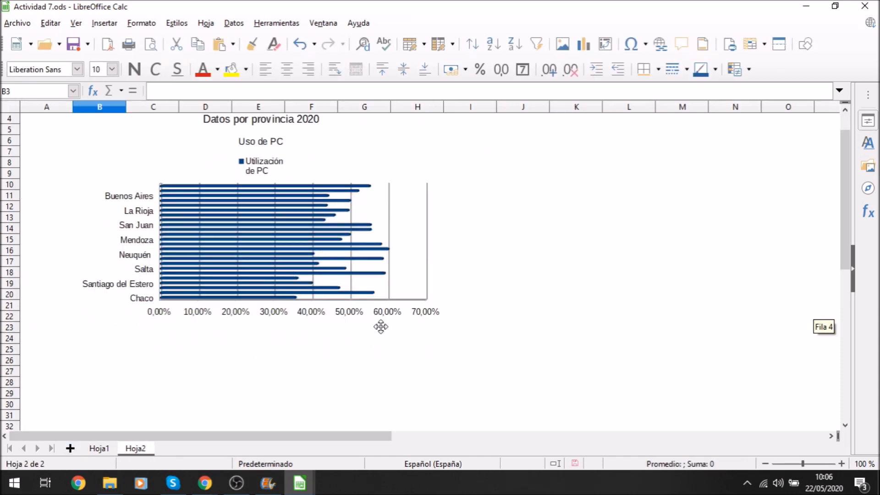
pyautogui.click(149, 339)
pyautogui.rightClick(148, 341)
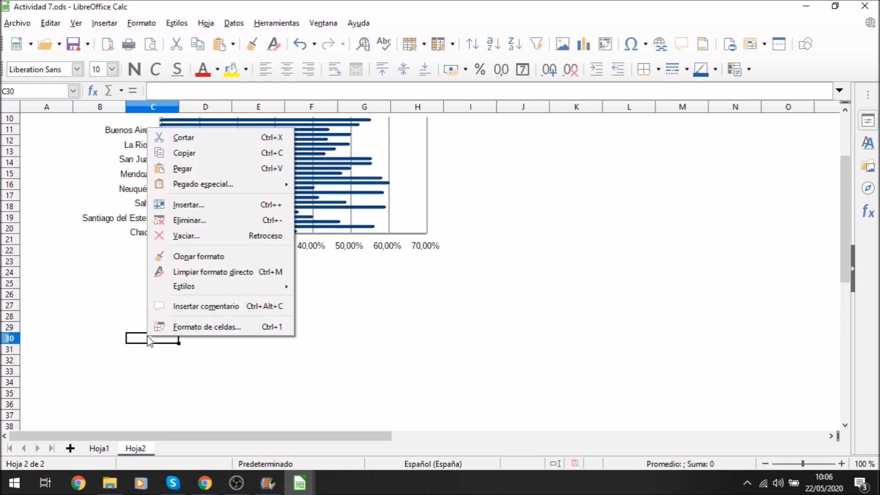
pyautogui.click(192, 169)
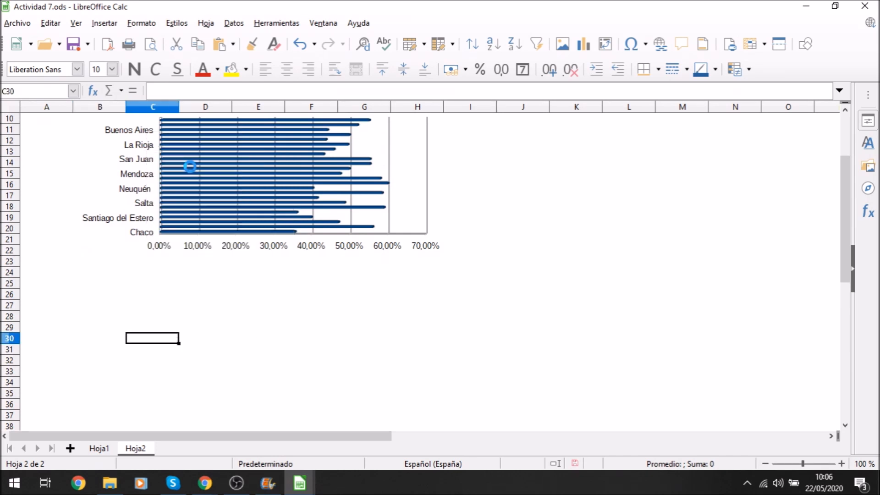
pyautogui.scroll(-3, 383, 214)
pyautogui.scroll(-1, 379, 209)
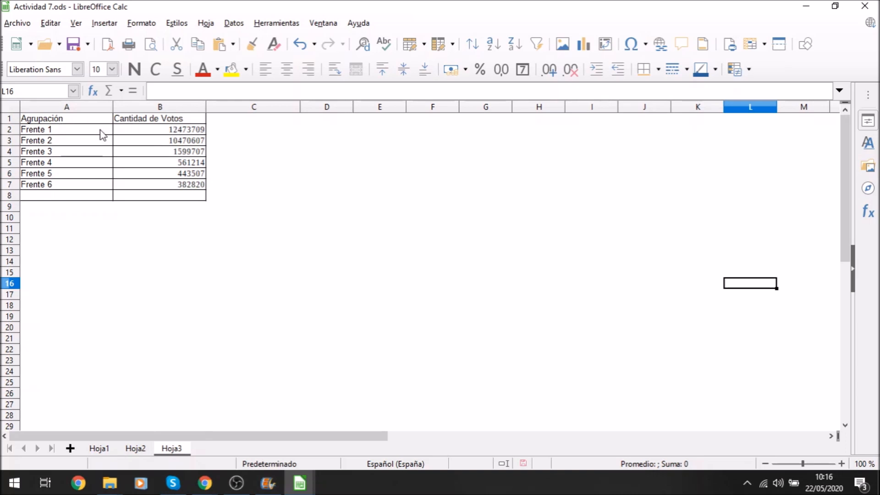
# Insert a chart from the Agrupación and Cantidad de Votos data in A1:B7 on Hoja3, with the Círculo type, Normal variant
pyautogui.moveTo(104, 120); pyautogui.dragTo(169, 184)
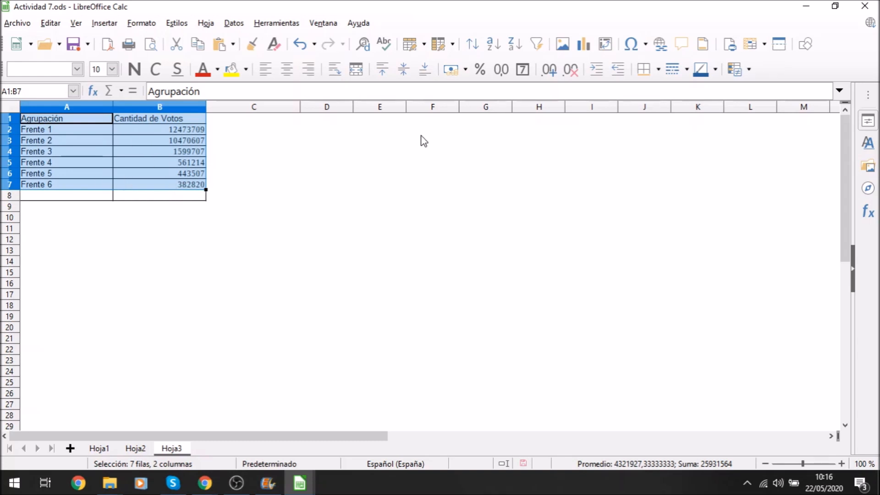
pyautogui.click(583, 46)
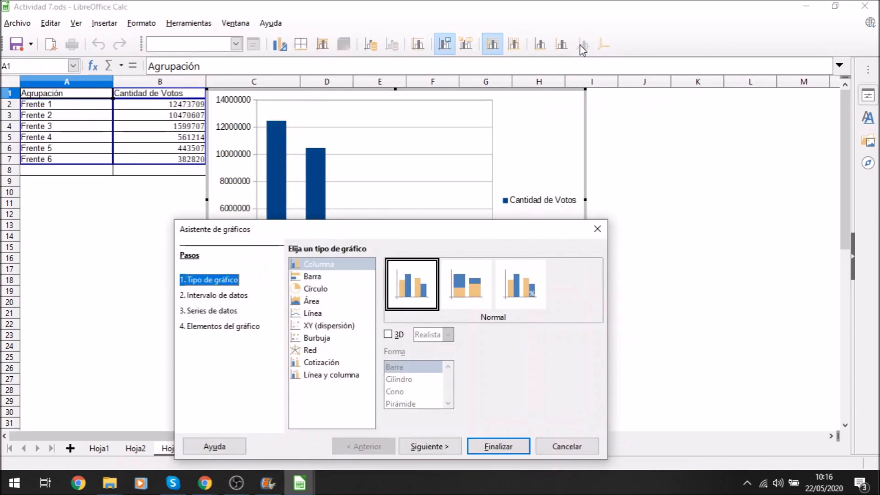
pyautogui.click(320, 290)
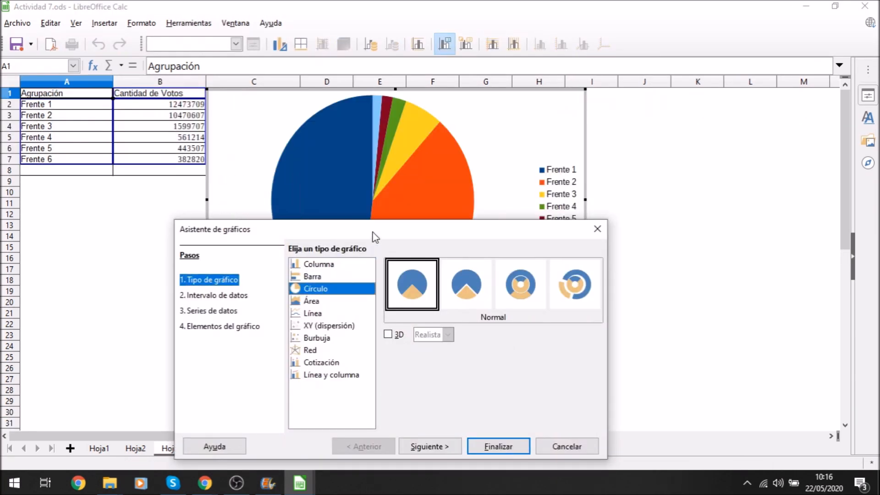
pyautogui.moveTo(375, 237); pyautogui.dragTo(502, 302)
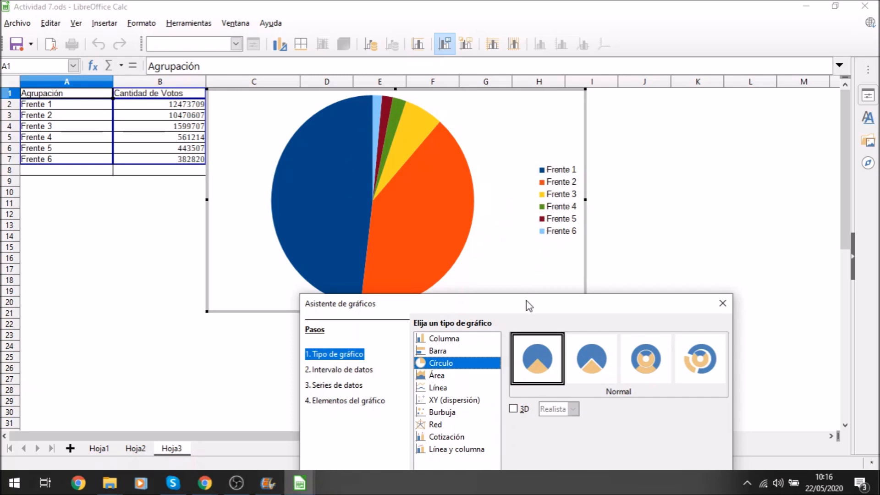
pyautogui.moveTo(522, 310); pyautogui.dragTo(525, 171)
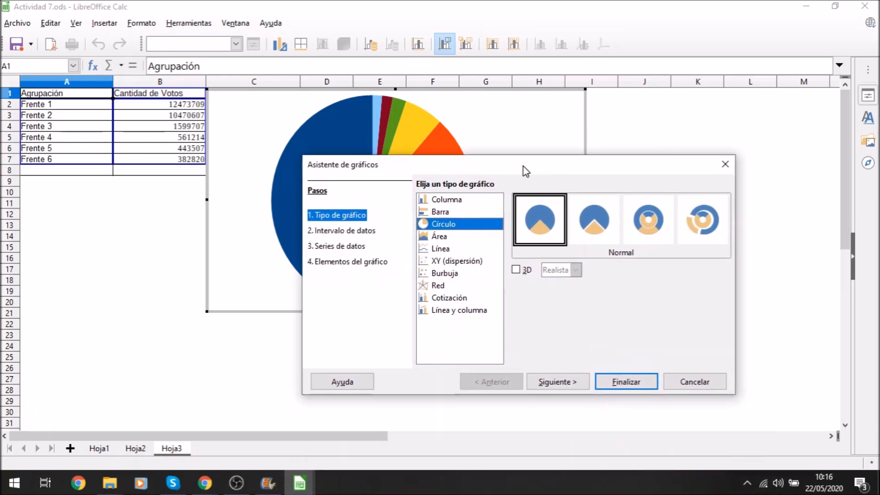
# Compare plotting the pie chart's data series in rows and in columns, and keep the series in columns
pyautogui.click(550, 385)
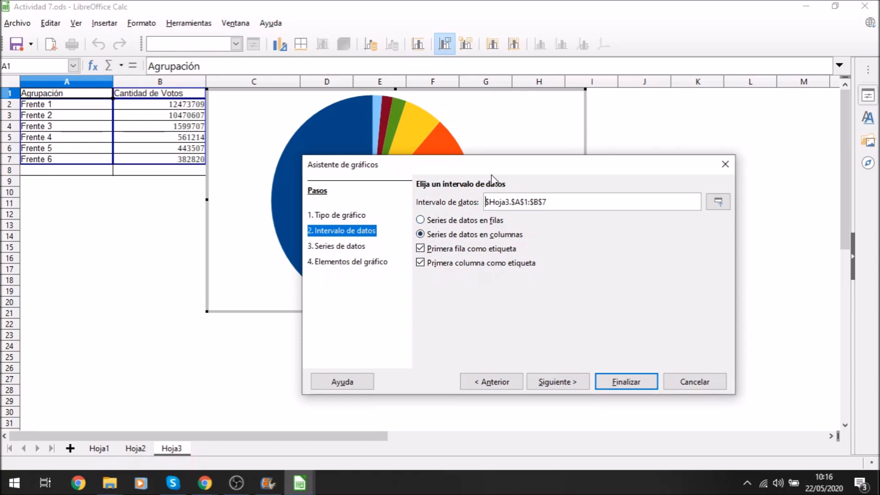
pyautogui.moveTo(502, 172); pyautogui.dragTo(504, 257)
pyautogui.click(420, 305)
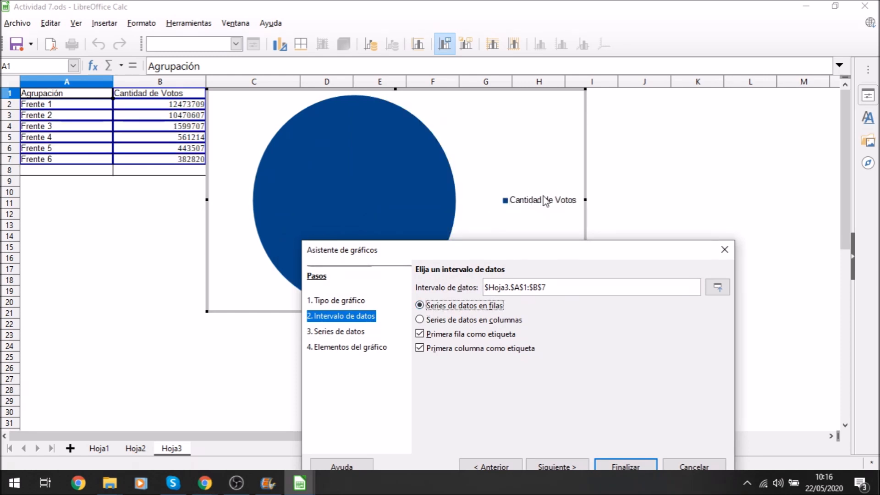
pyautogui.click(419, 319)
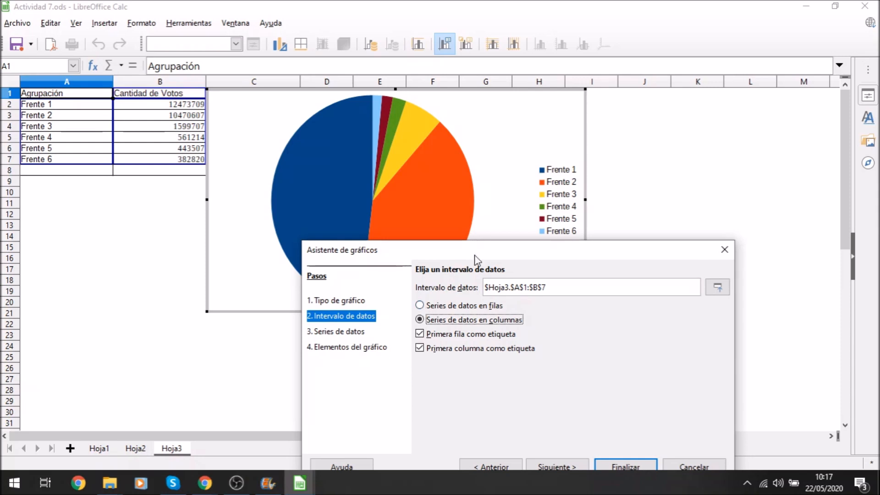
pyautogui.click(420, 306)
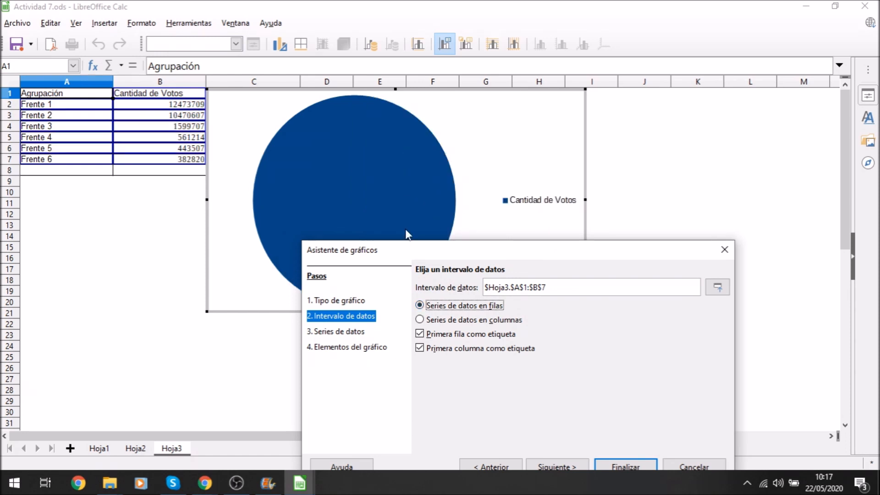
pyautogui.click(421, 319)
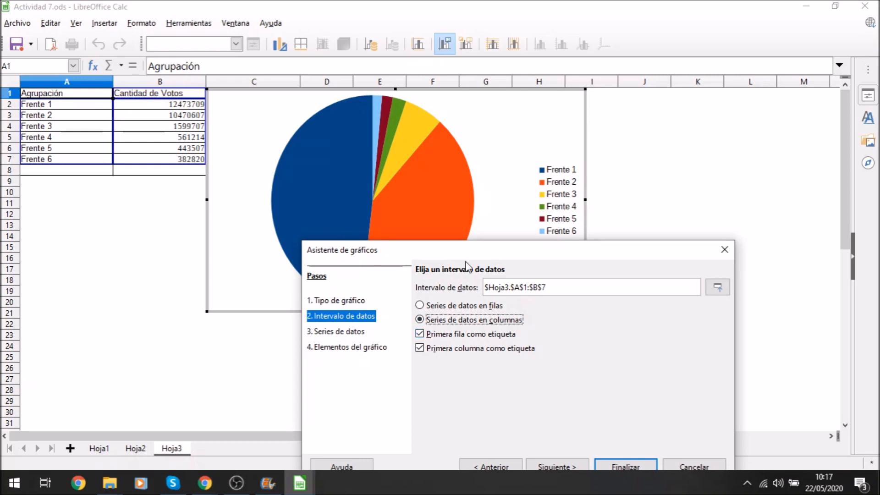
pyautogui.moveTo(471, 254); pyautogui.dragTo(446, 151)
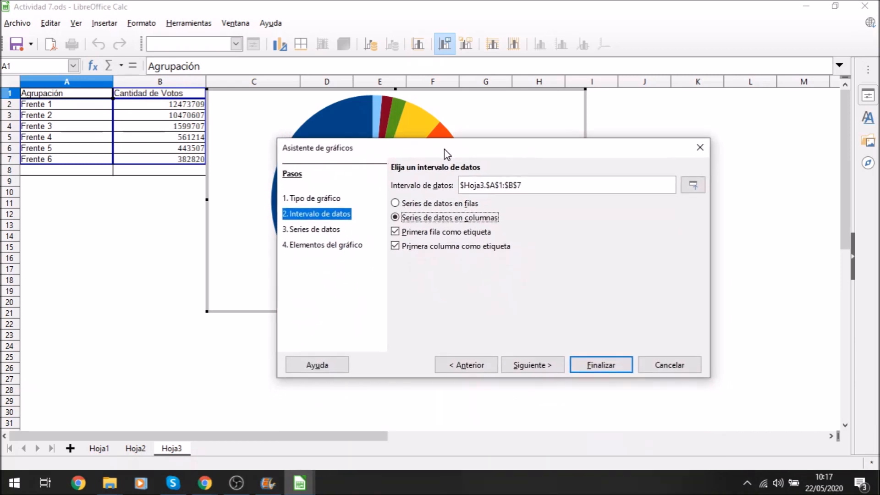
# Title the pie chart "Cantidad de votos por agrupación", keep the legend at Derecha and finish creating the chart
pyautogui.click(532, 365)
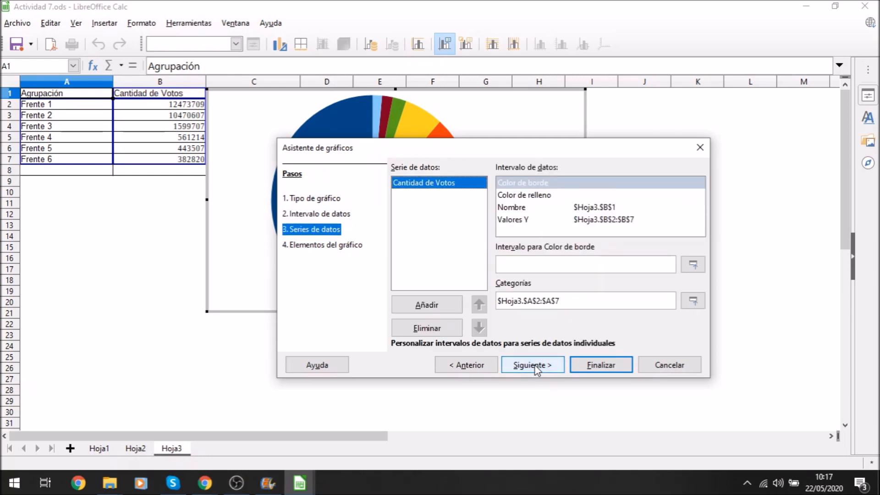
pyautogui.click(350, 250)
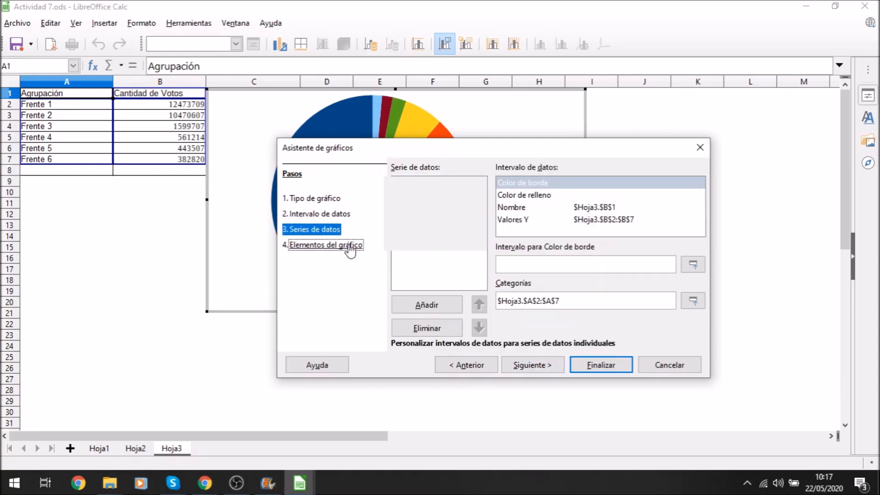
pyautogui.click(459, 184)
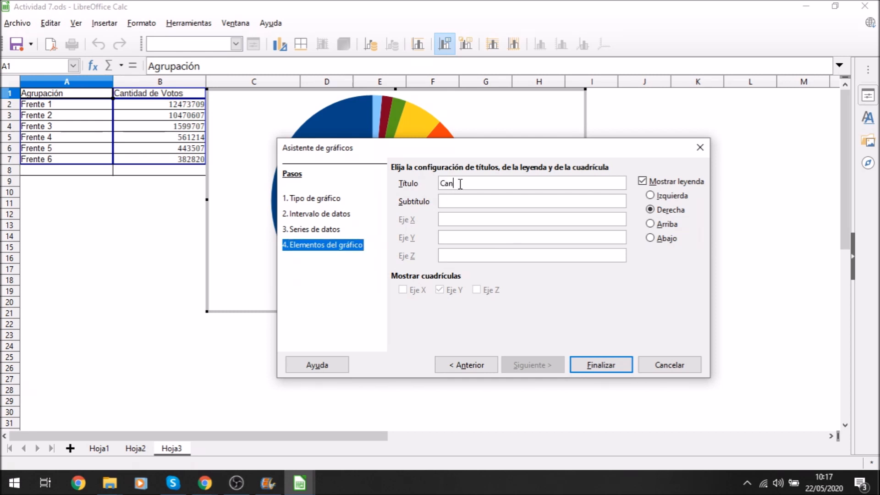
pyautogui.write('Cantidad de votos por agrupación')
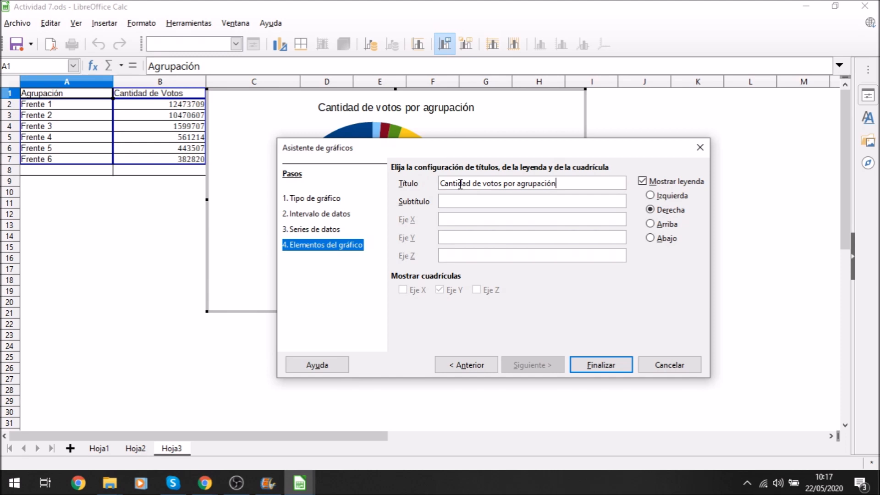
pyautogui.moveTo(524, 153); pyautogui.dragTo(492, 137)
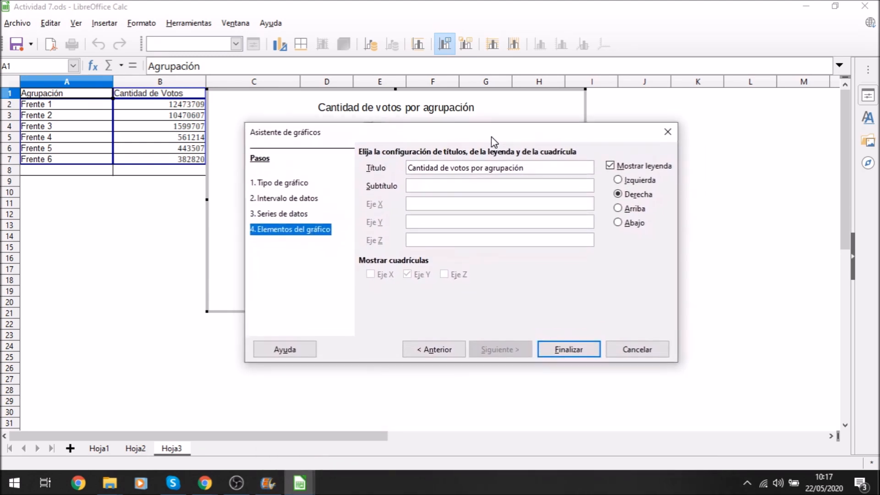
pyautogui.click(572, 346)
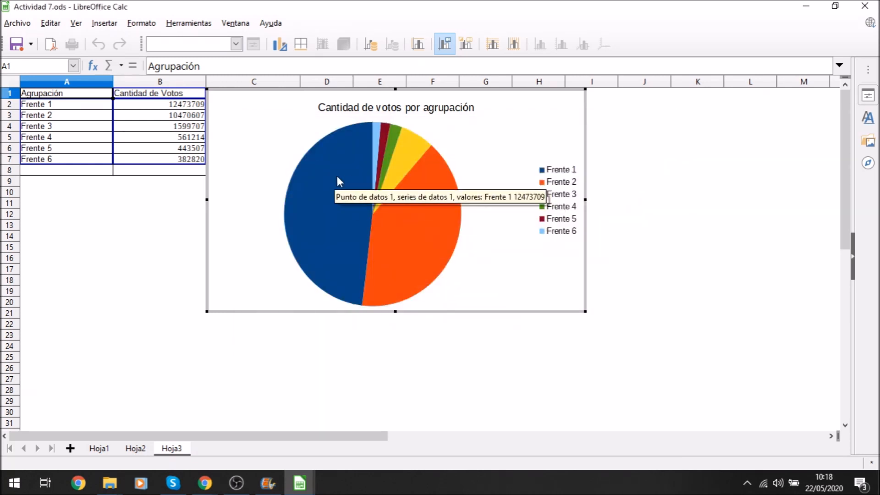
# Add data labels to the Cantidad de Votos series in the pie chart
pyautogui.moveTo(326, 219)
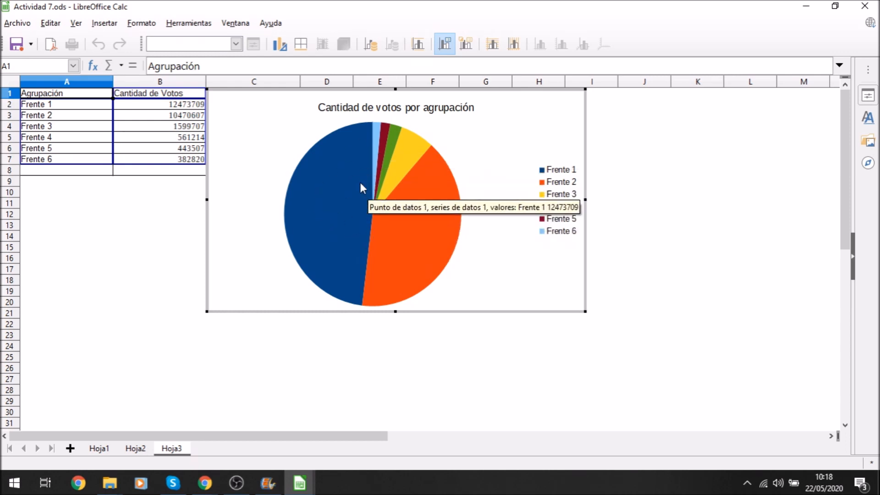
pyautogui.click(358, 232)
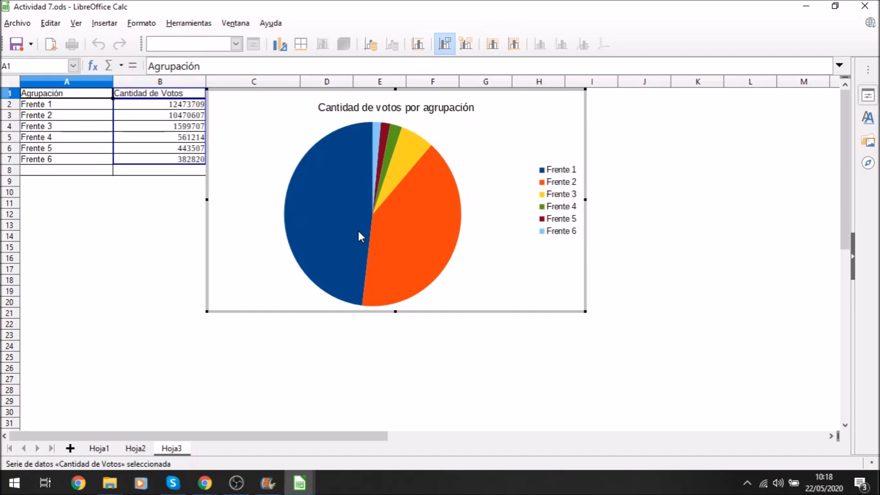
pyautogui.rightClick(358, 235)
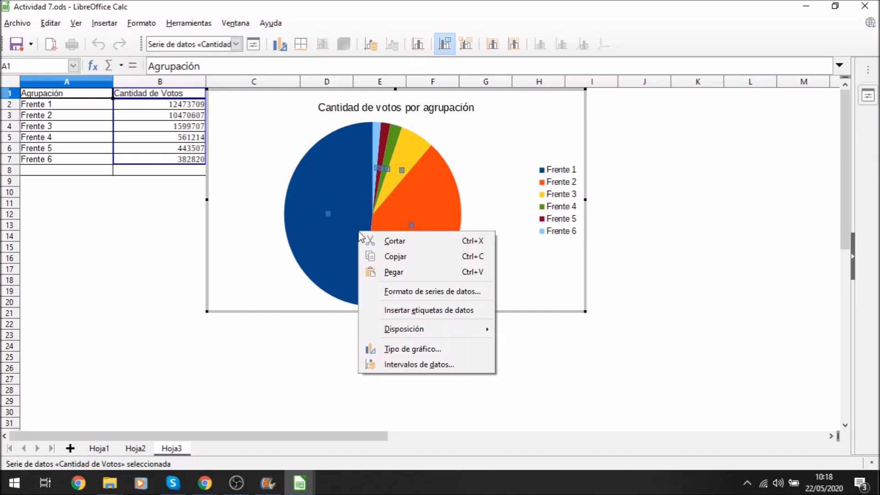
pyautogui.click(418, 310)
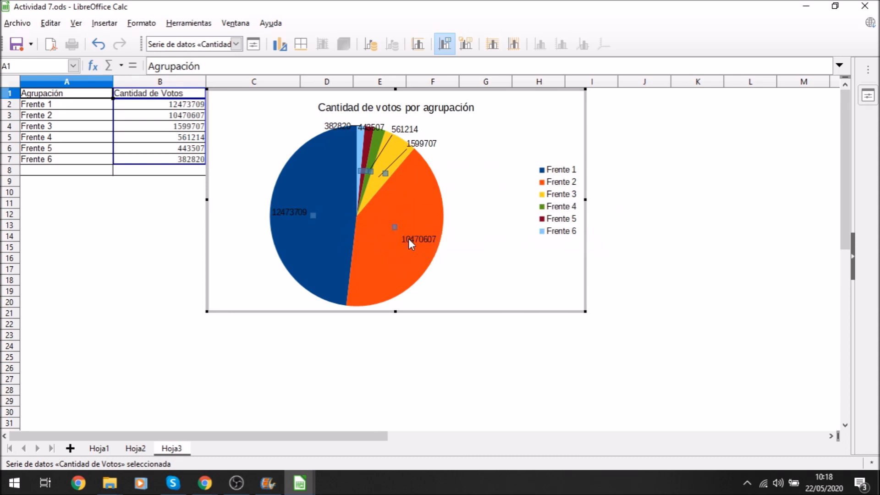
# Format the pie chart's data labels to show each value as a percentage instead of as a number
pyautogui.rightClick(409, 245)
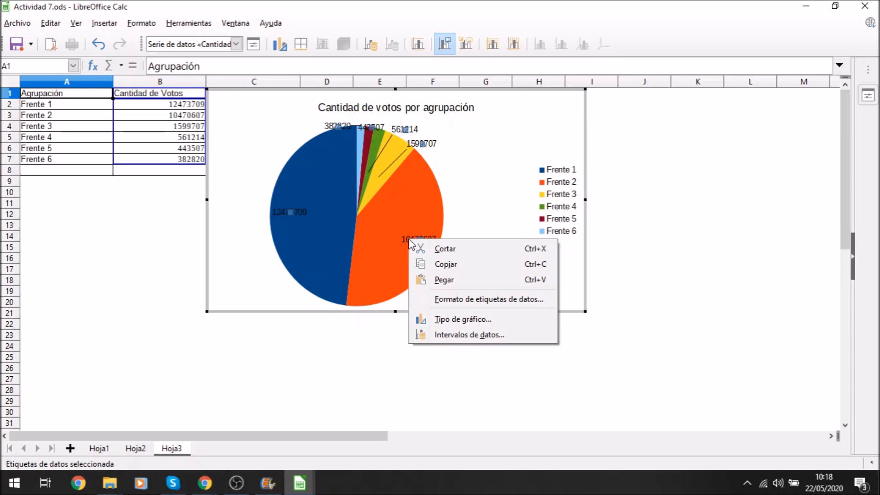
pyautogui.click(476, 300)
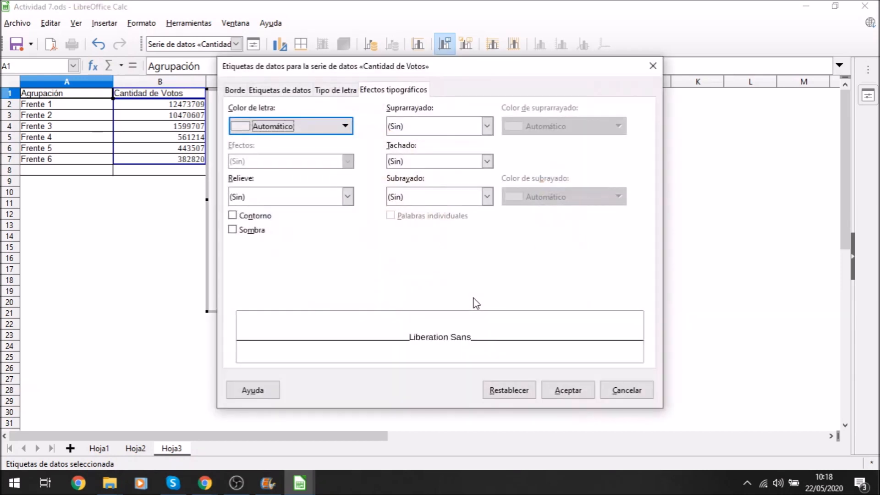
pyautogui.click(268, 94)
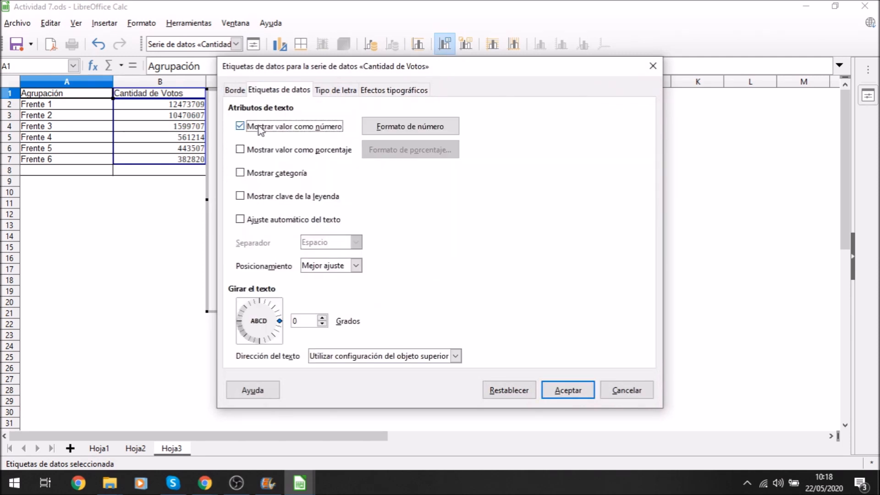
pyautogui.click(240, 150)
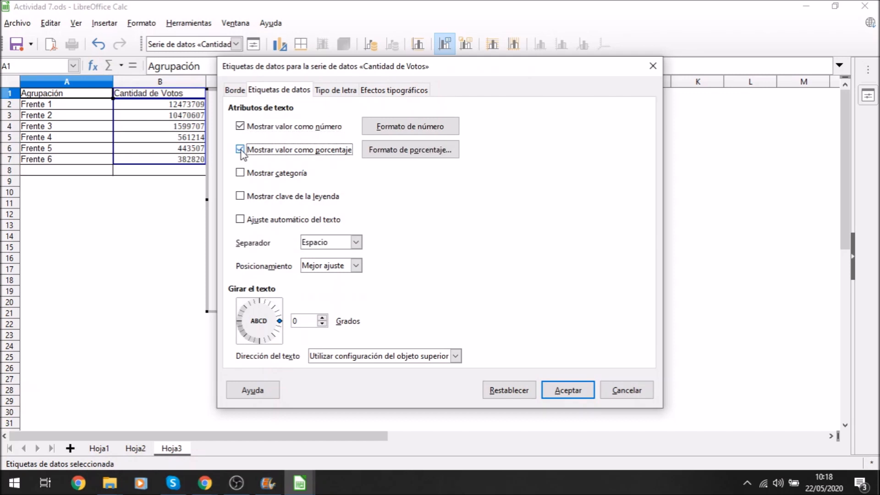
pyautogui.click(240, 126)
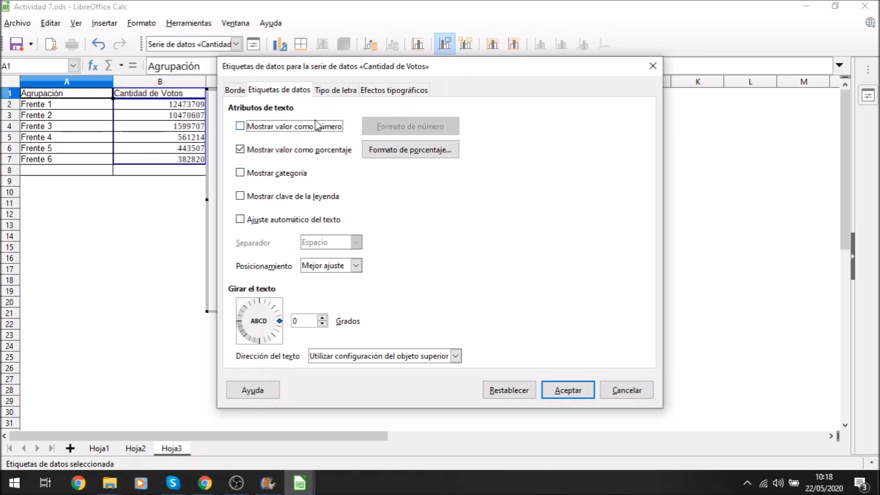
# Try white as the data labels' font colour, and choose black (Negro) instead
pyautogui.click(335, 91)
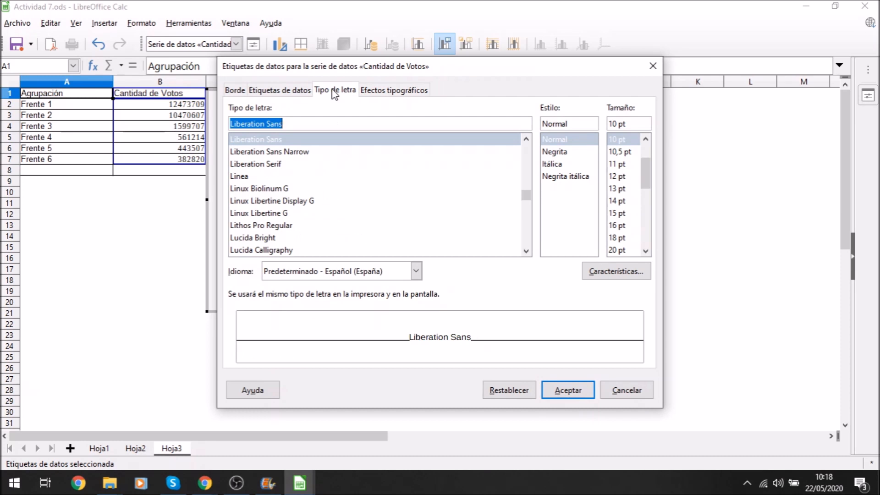
pyautogui.click(376, 92)
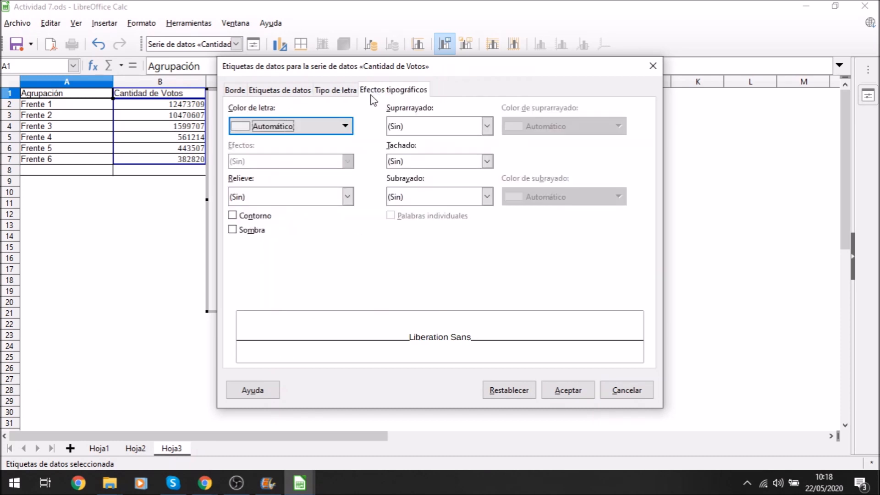
pyautogui.click(345, 126)
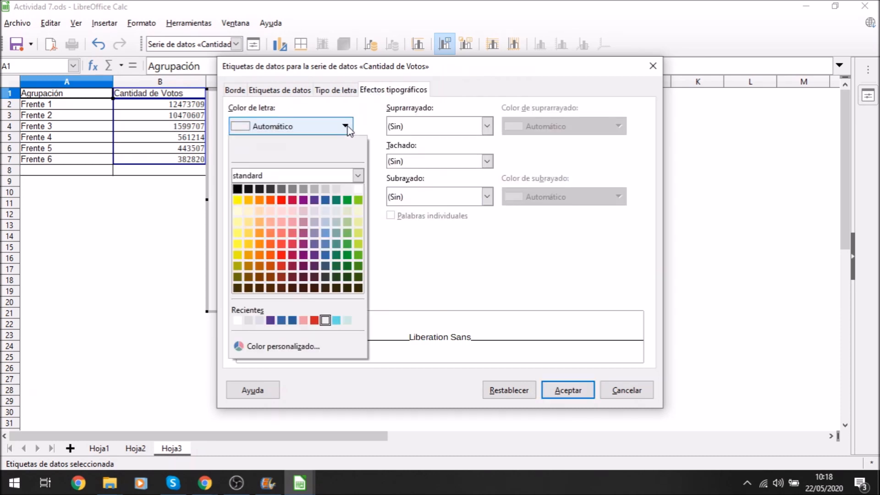
pyautogui.click(358, 190)
pyautogui.moveTo(397, 71); pyautogui.dragTo(470, 84)
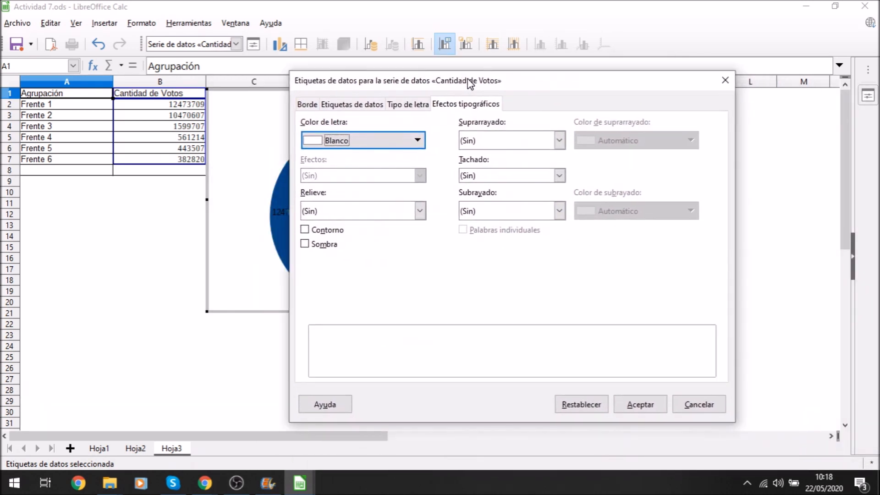
pyautogui.click(418, 140)
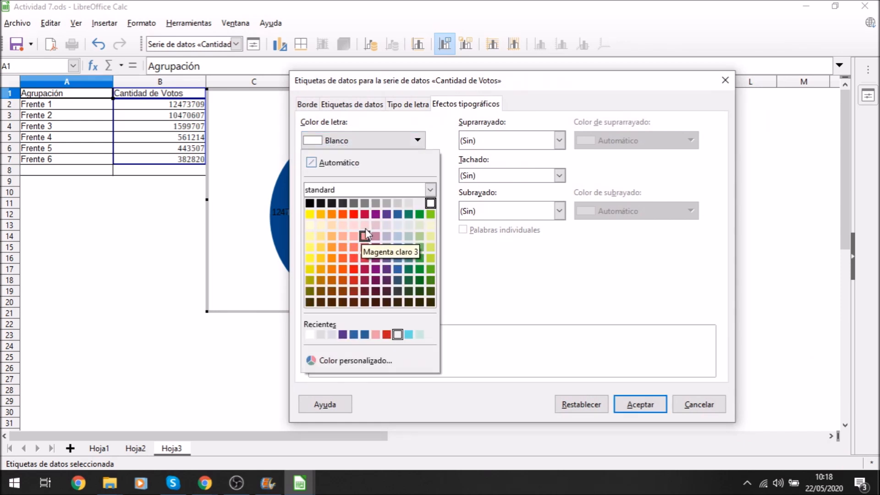
pyautogui.click(310, 203)
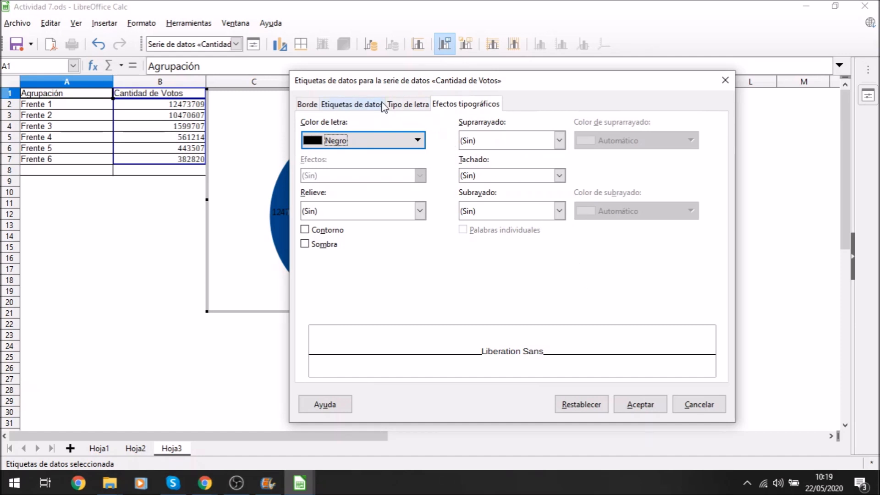
# Set the data labels' font size to 13 pt, apply the label formatting and leave chart editing
pyautogui.click(405, 108)
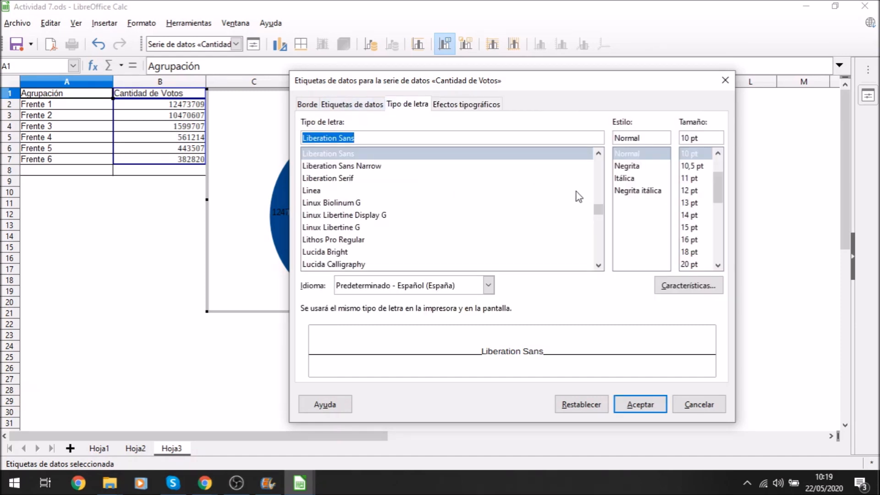
pyautogui.click(692, 203)
pyautogui.click(638, 405)
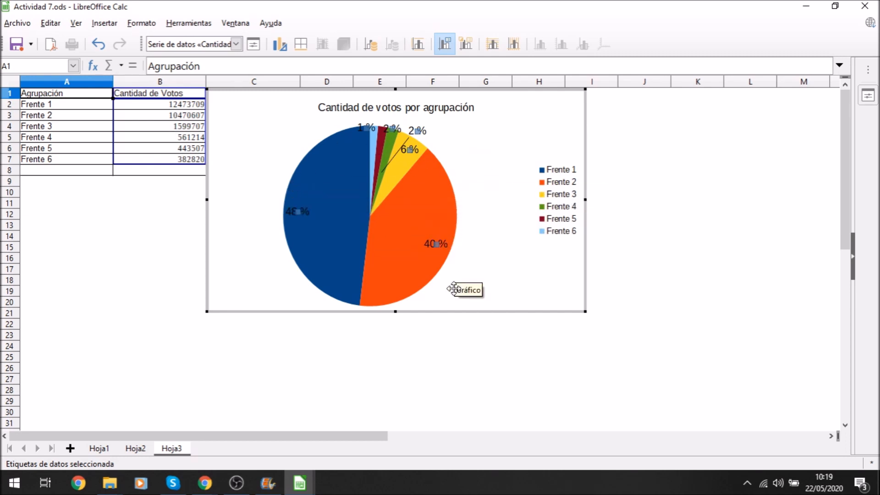
pyautogui.click(645, 207)
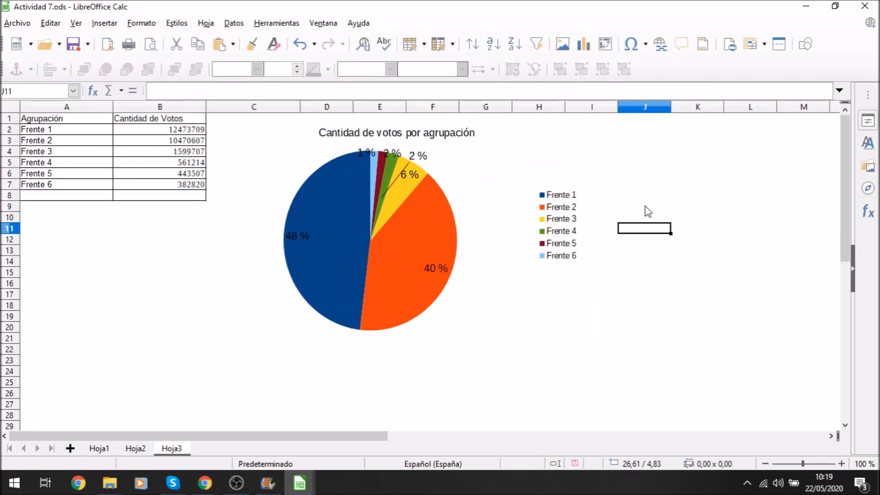
# Cut the votes pie chart from Hoja3 and paste it on Hoja2 at cell C56, below the illiteracy chart
pyautogui.rightClick(477, 202)
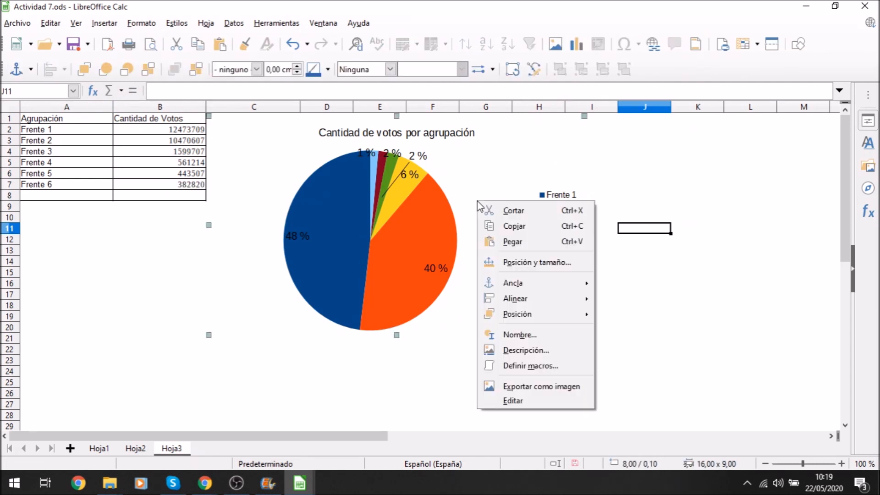
pyautogui.click(513, 210)
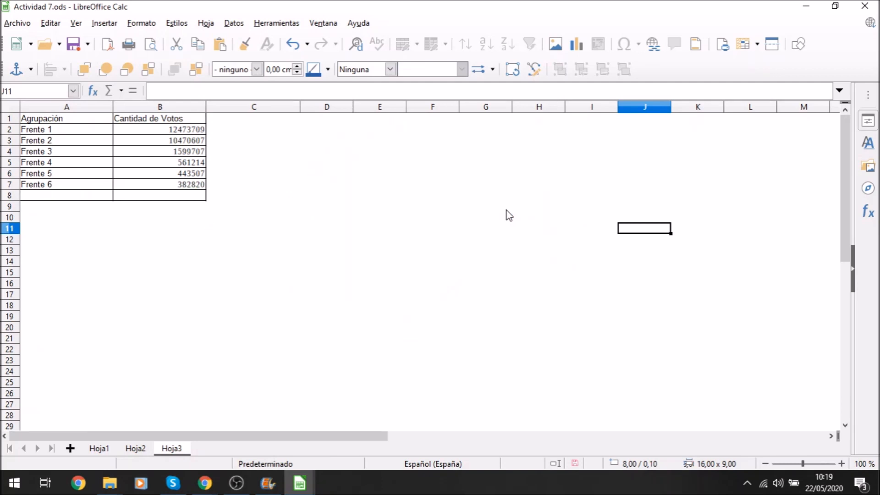
pyautogui.click(135, 449)
pyautogui.scroll(-5, 314, 351)
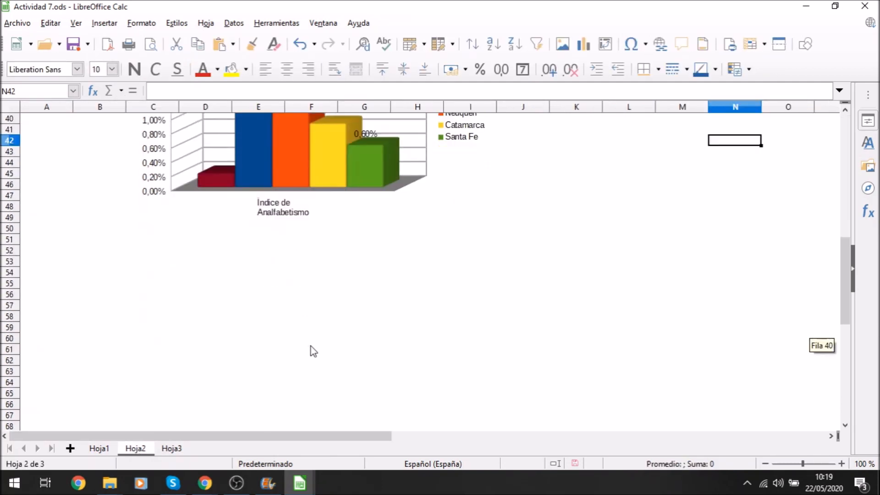
pyautogui.click(177, 294)
pyautogui.rightClick(175, 293)
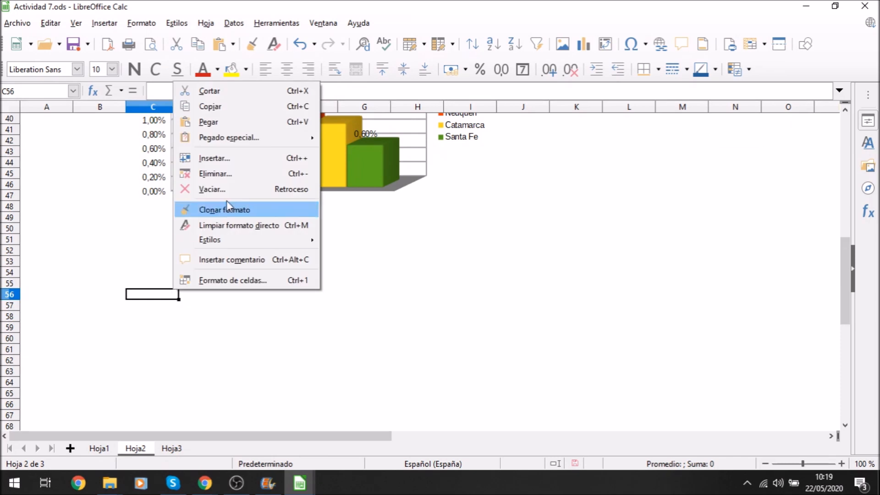
pyautogui.click(234, 130)
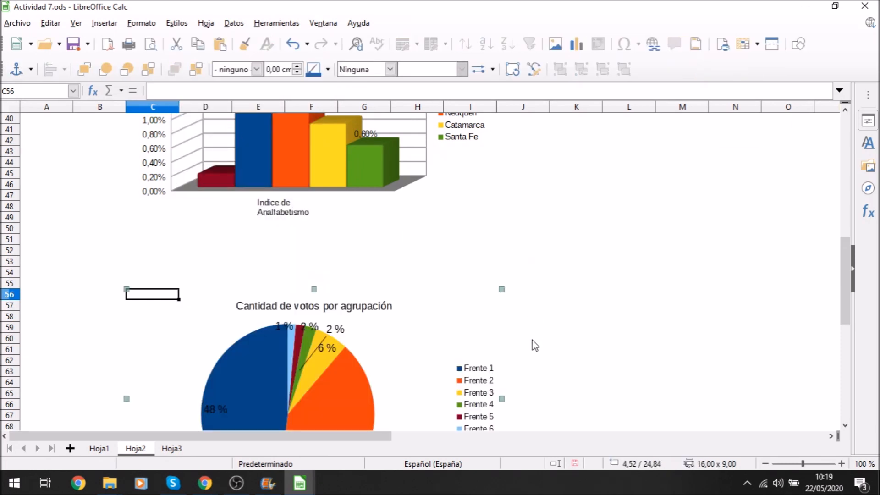
# Review the PC usage, illiteracy and votes charts gathered on Hoja2
pyautogui.scroll(-4, 536, 375)
pyautogui.scroll(10, 536, 375)
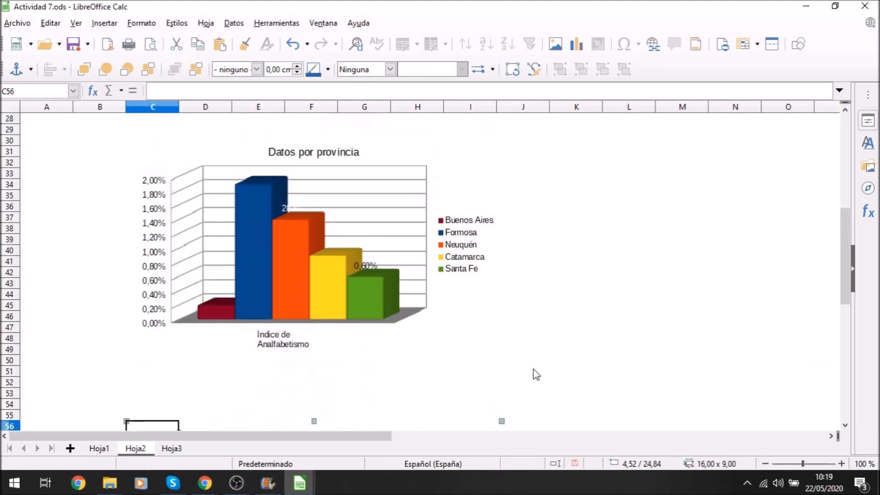
pyautogui.scroll(7, 536, 375)
pyautogui.scroll(-11, 536, 374)
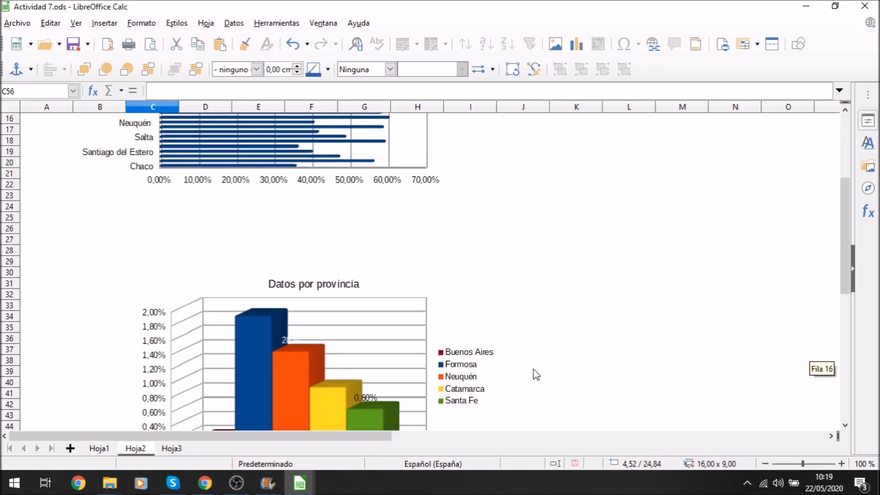
pyautogui.scroll(-5, 536, 374)
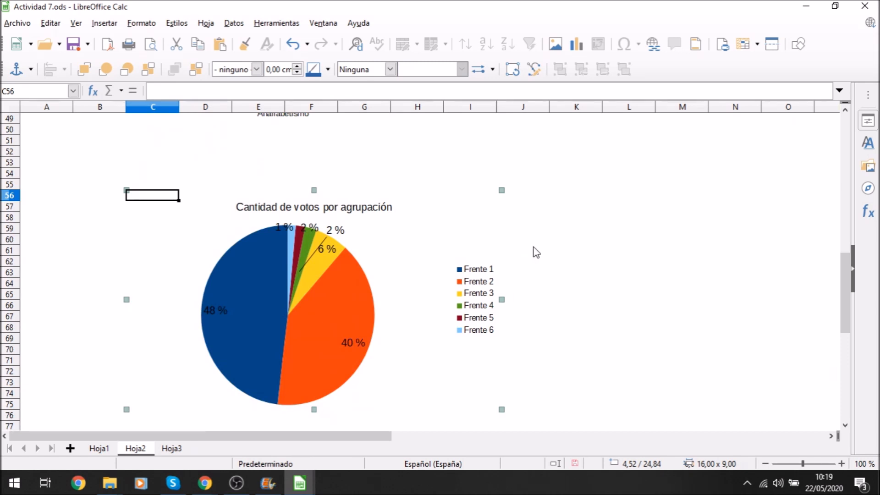
pyautogui.scroll(12, 536, 252)
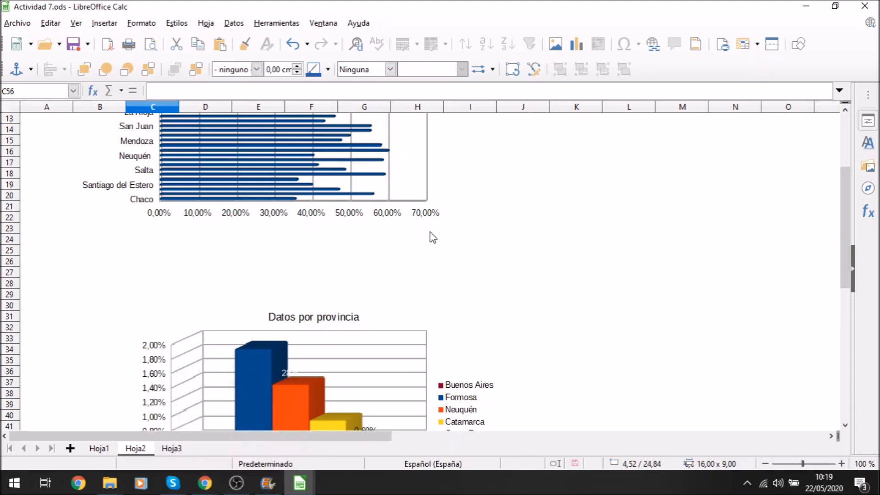
pyautogui.scroll(-14, 430, 239)
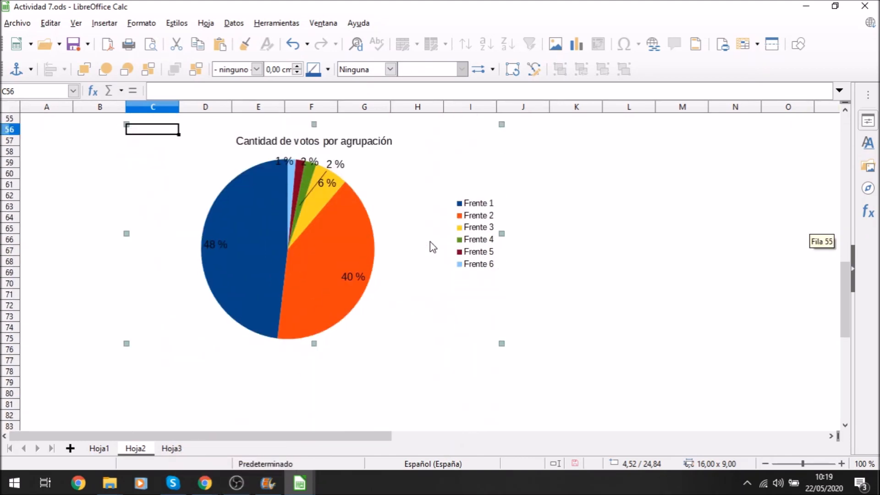